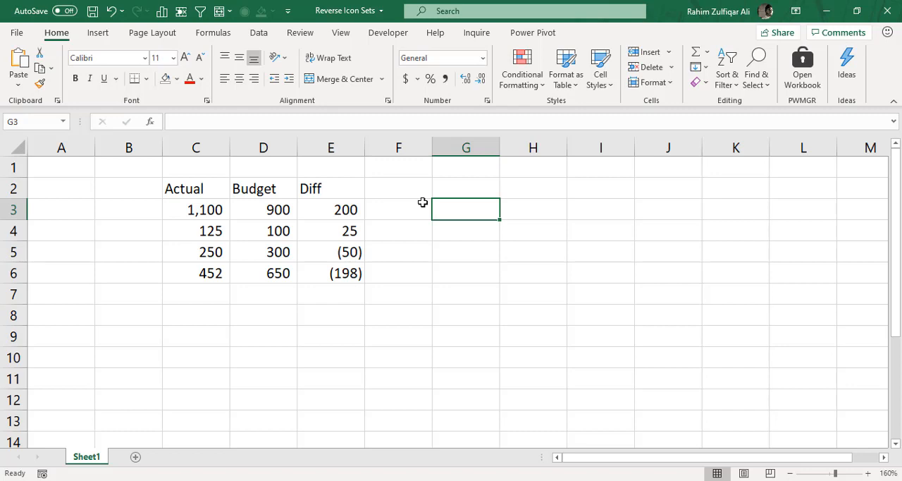
pyautogui.click(521, 81)
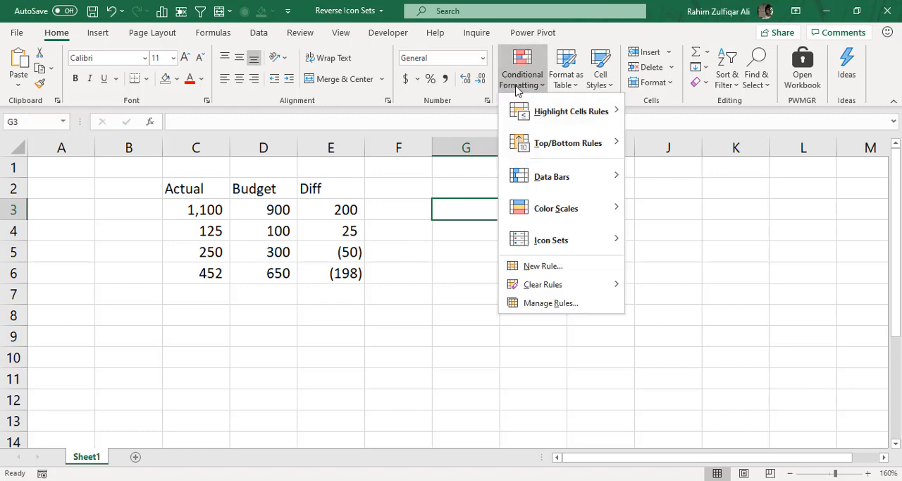
pyautogui.moveTo(563, 242)
pyautogui.click(338, 212)
# Inspect the formula behind the first Diff value in cell E3, leaving it unedited
pyautogui.click(343, 210)
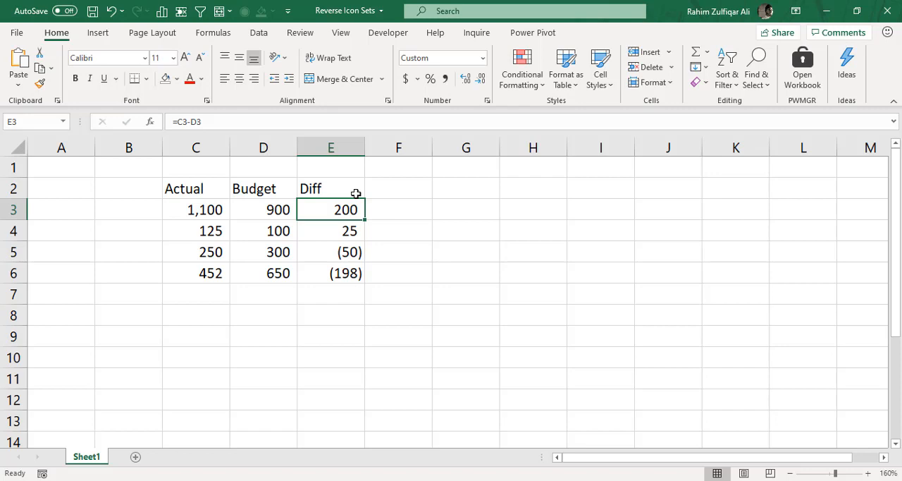
pyautogui.press('F2')
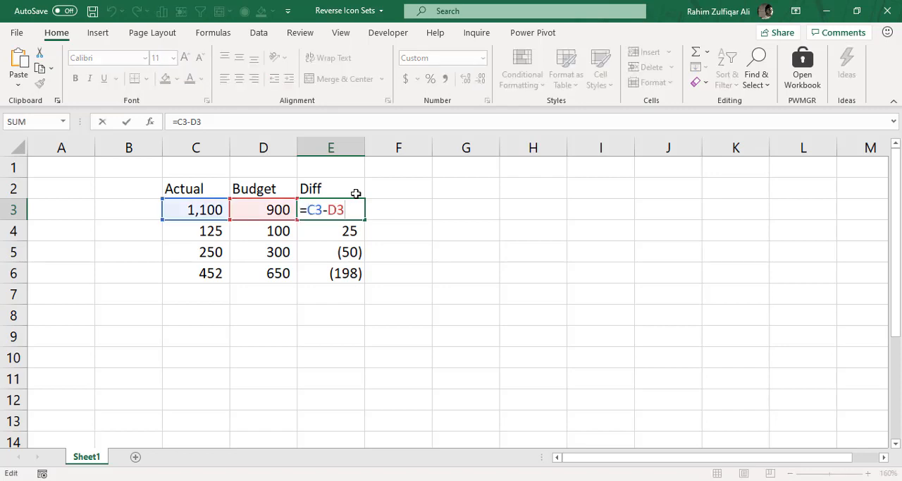
pyautogui.press('Escape')
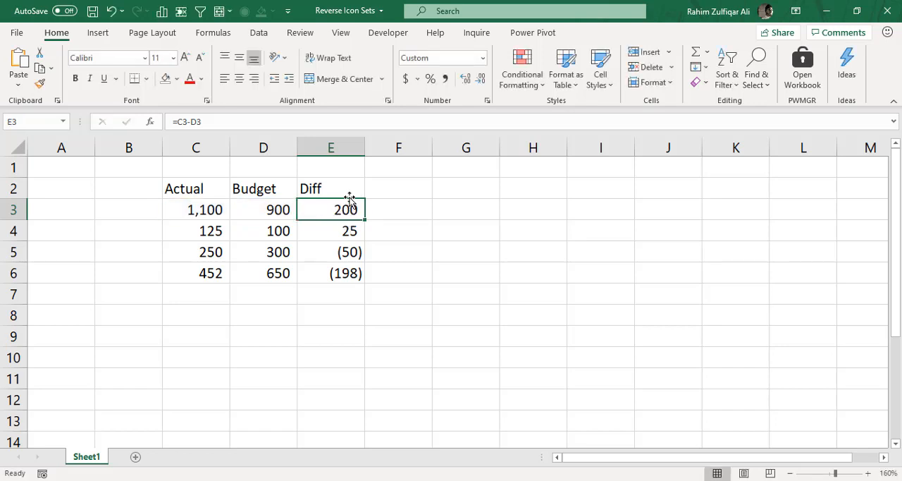
# Apply the 3 Arrows (Colored) icon set as conditional formatting to the Diff values in E3:E6
pyautogui.moveTo(345, 186); pyautogui.dragTo(336, 275)
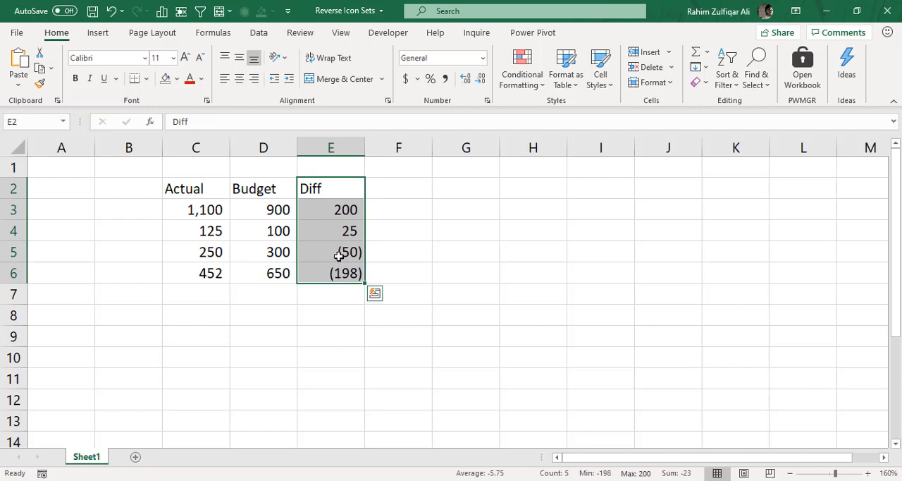
pyautogui.moveTo(341, 218); pyautogui.dragTo(331, 271)
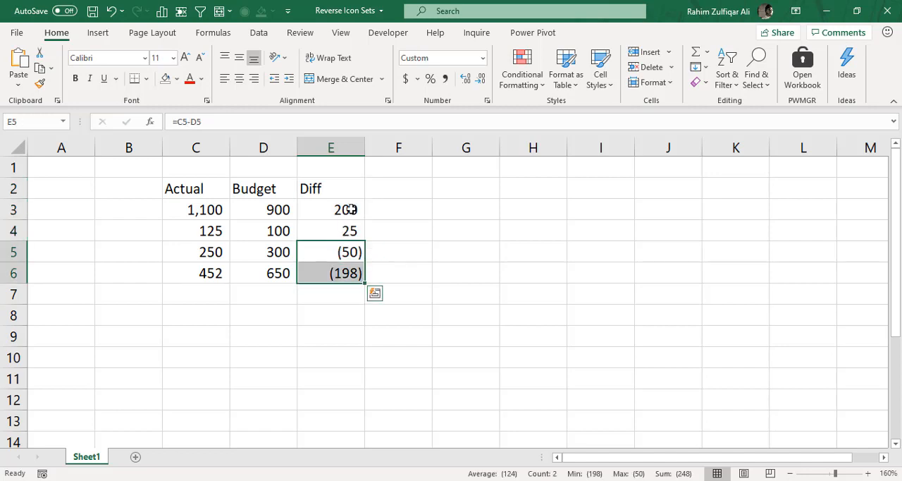
pyautogui.moveTo(350, 209); pyautogui.dragTo(343, 271)
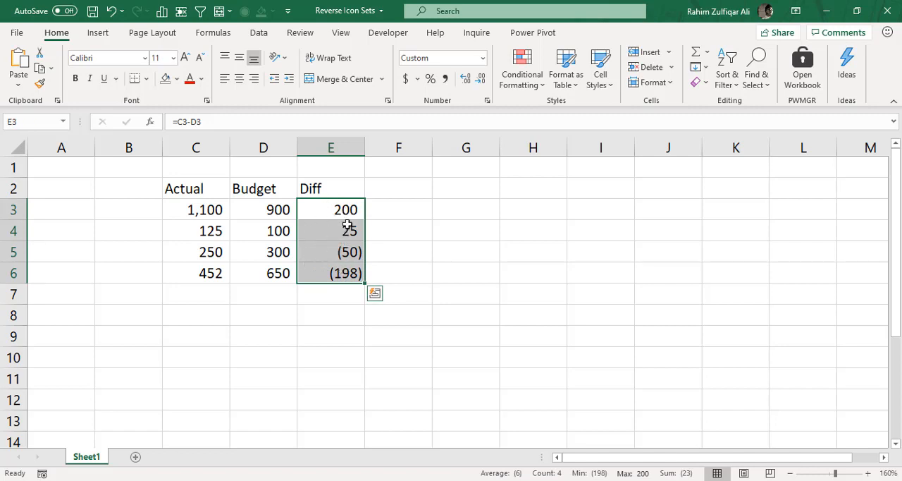
pyautogui.click(527, 83)
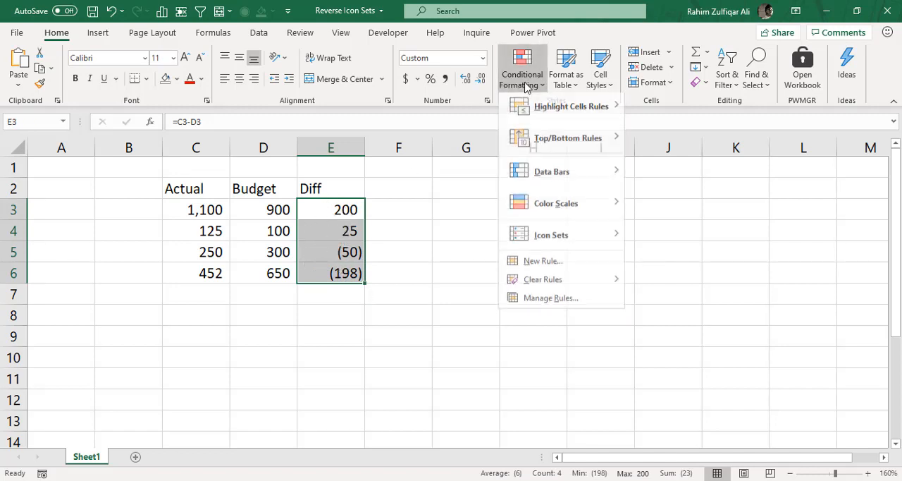
pyautogui.moveTo(581, 239)
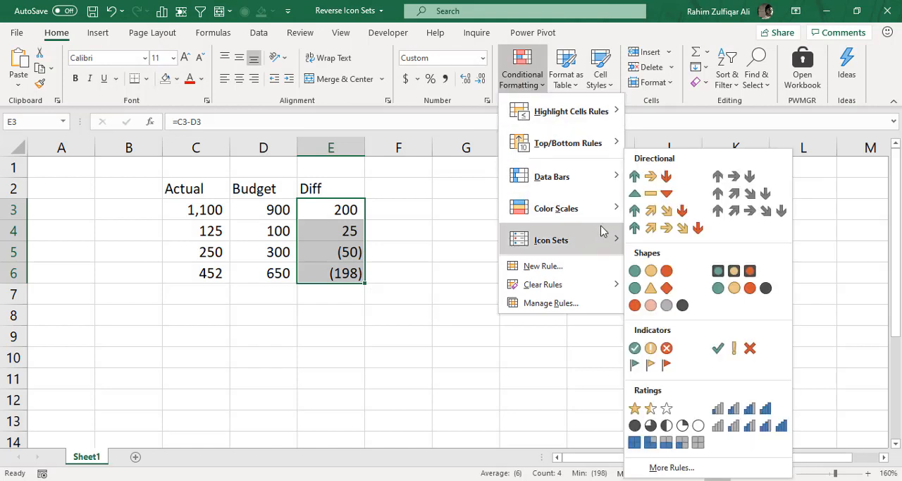
pyautogui.click(647, 180)
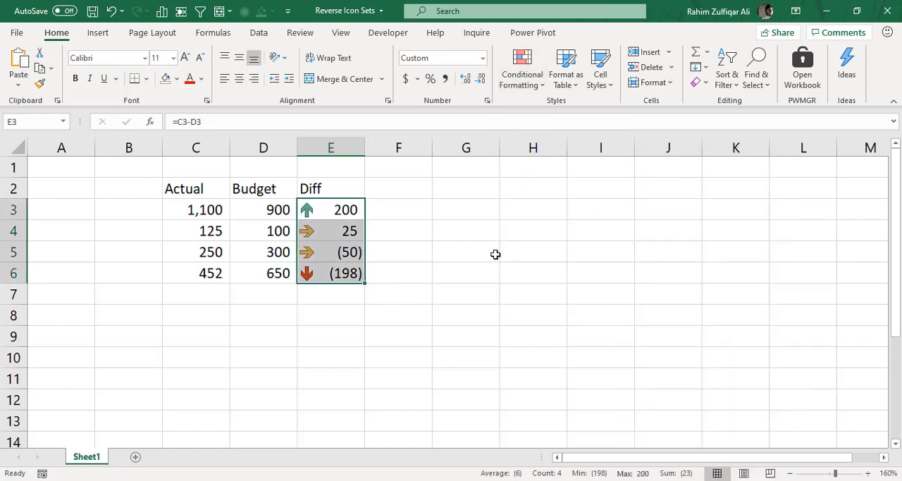
# Examine which arrow icon is assigned to each Diff value in E3:E6
pyautogui.click(346, 211)
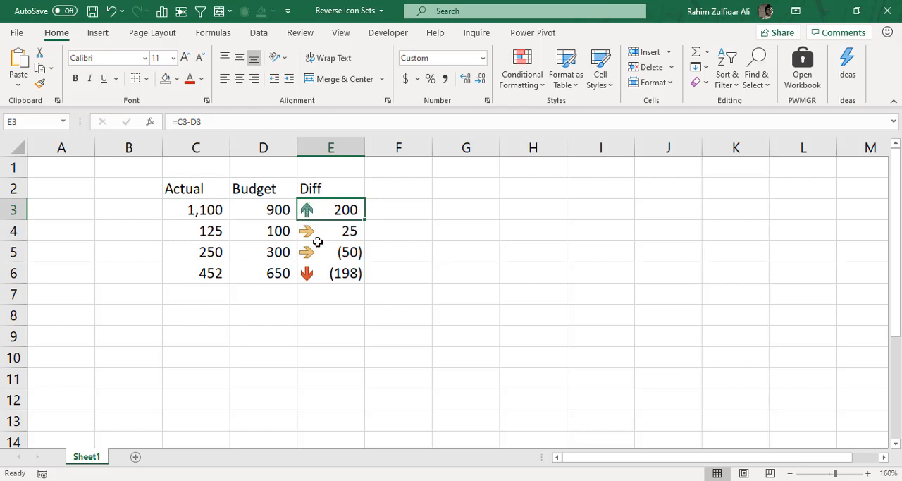
pyautogui.click(323, 277)
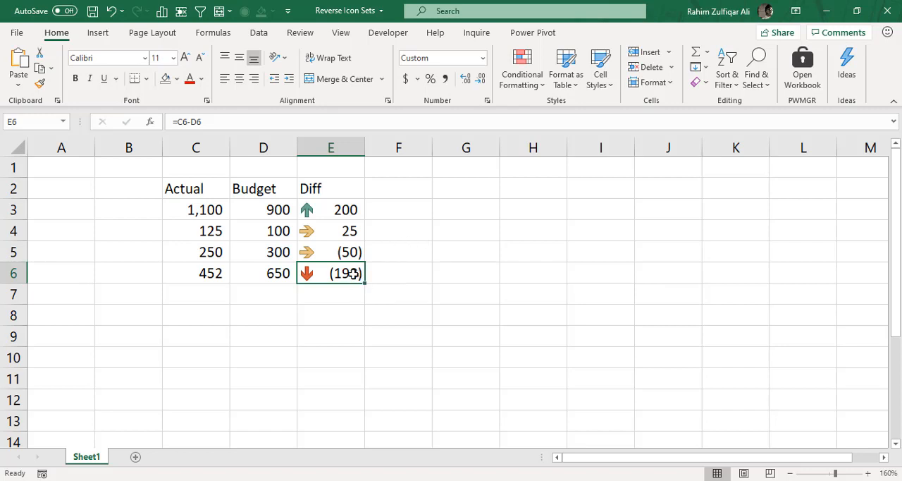
pyautogui.click(329, 212)
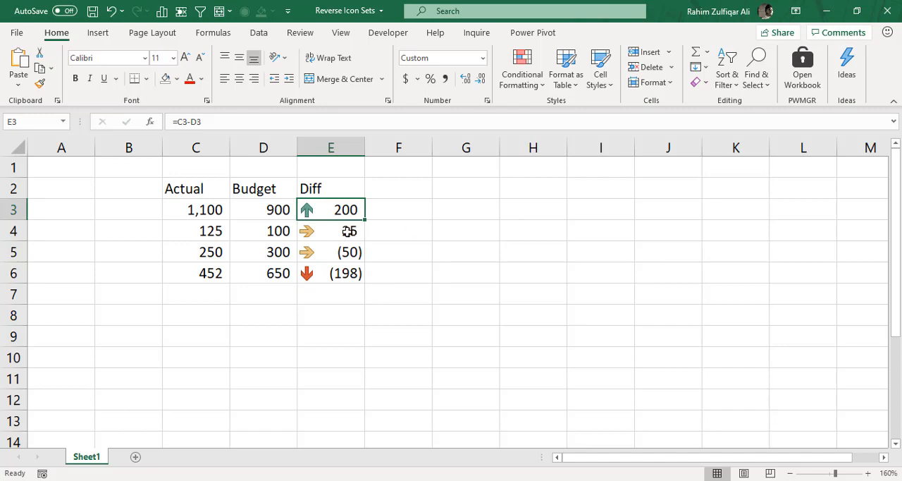
pyautogui.moveTo(334, 228); pyautogui.dragTo(330, 255)
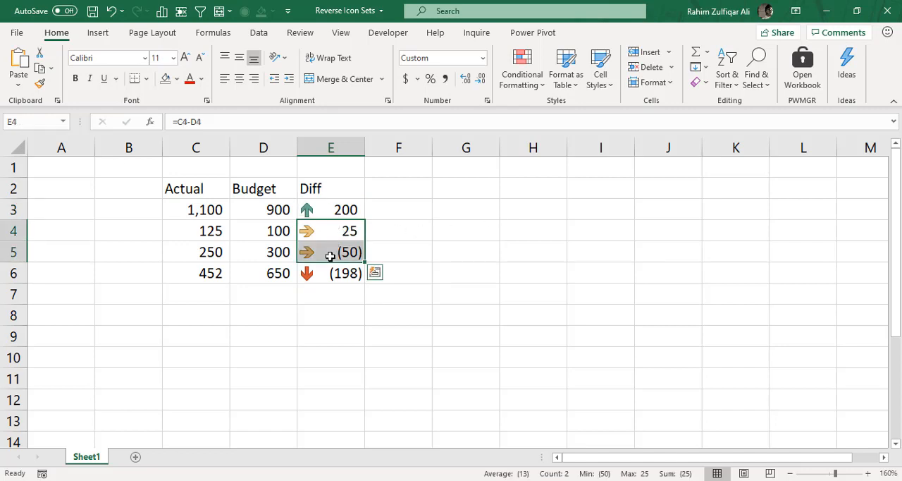
pyautogui.click(330, 210)
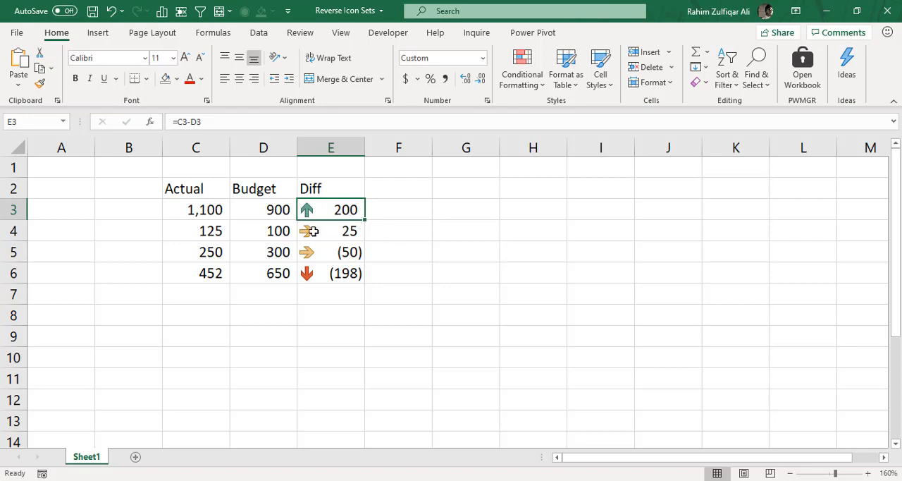
# Edit the icon set rule for E3:E6 so both thresholds use the Number type with value 0, and apply it
pyautogui.moveTo(336, 215); pyautogui.dragTo(329, 275)
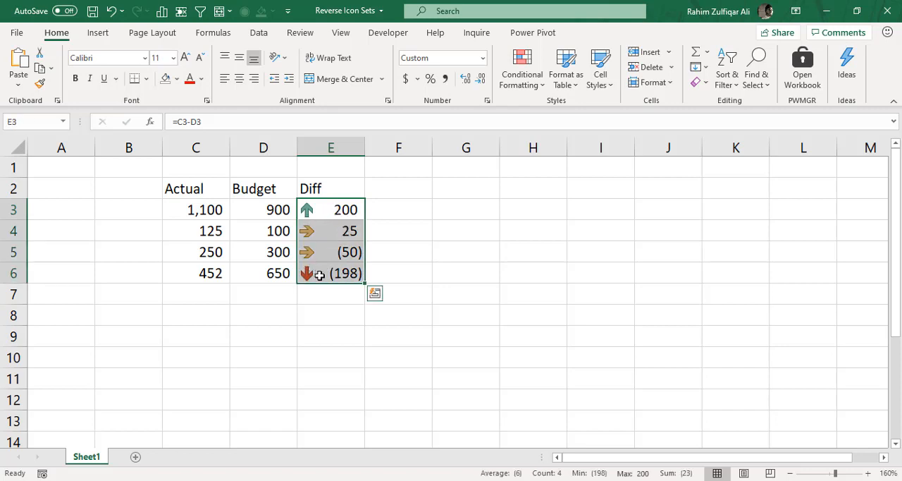
pyautogui.click(530, 90)
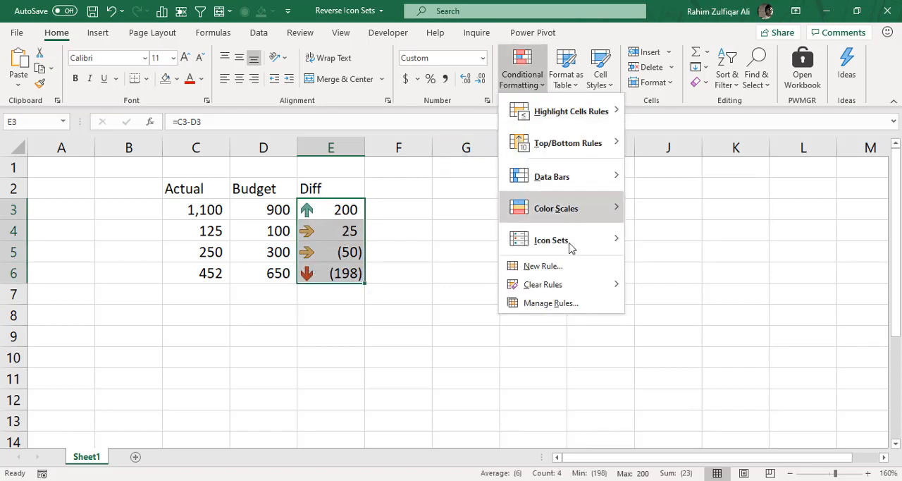
pyautogui.click(553, 304)
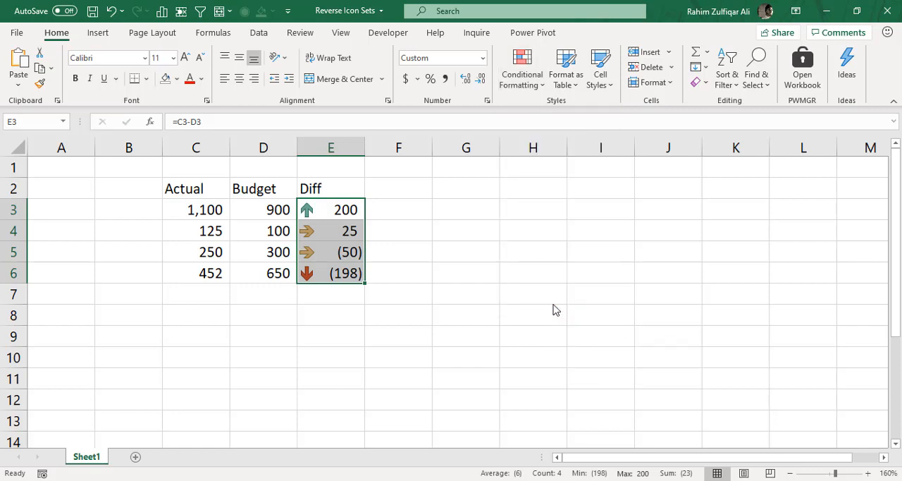
pyautogui.moveTo(542, 174); pyautogui.dragTo(423, 160)
pyautogui.click(443, 201)
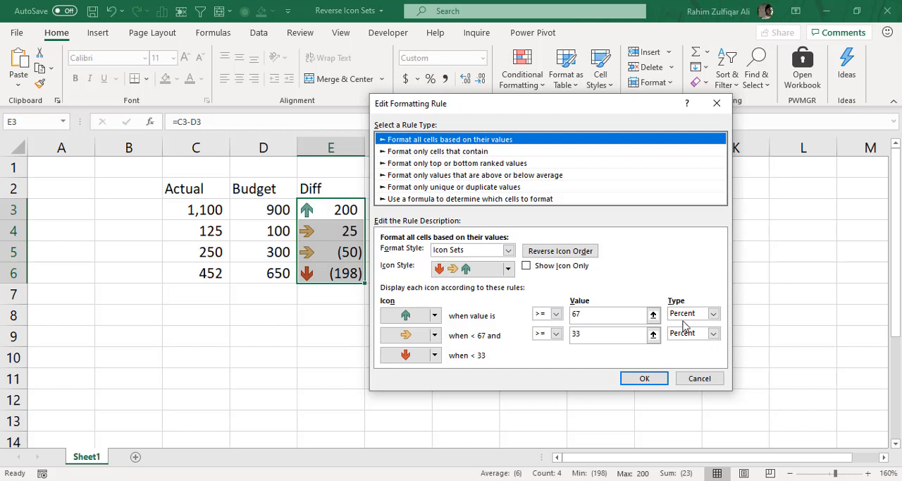
pyautogui.click(685, 316)
pyautogui.click(682, 325)
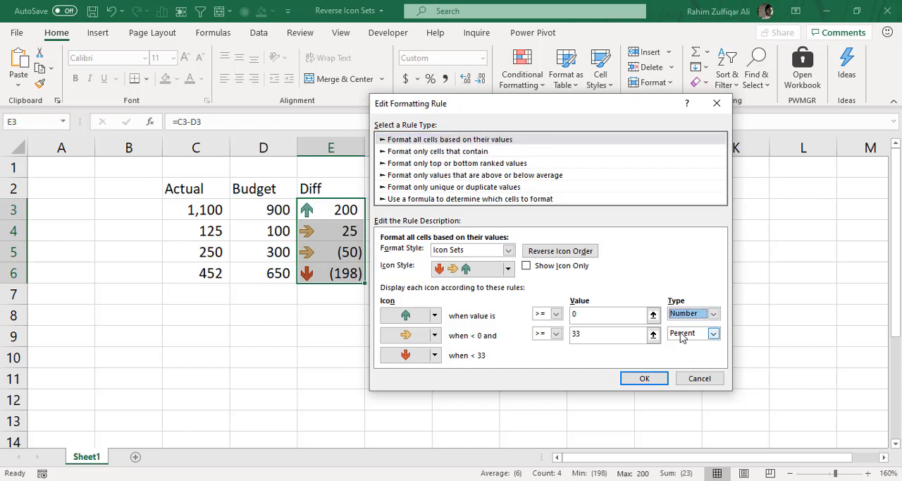
pyautogui.click(679, 334)
pyautogui.click(678, 346)
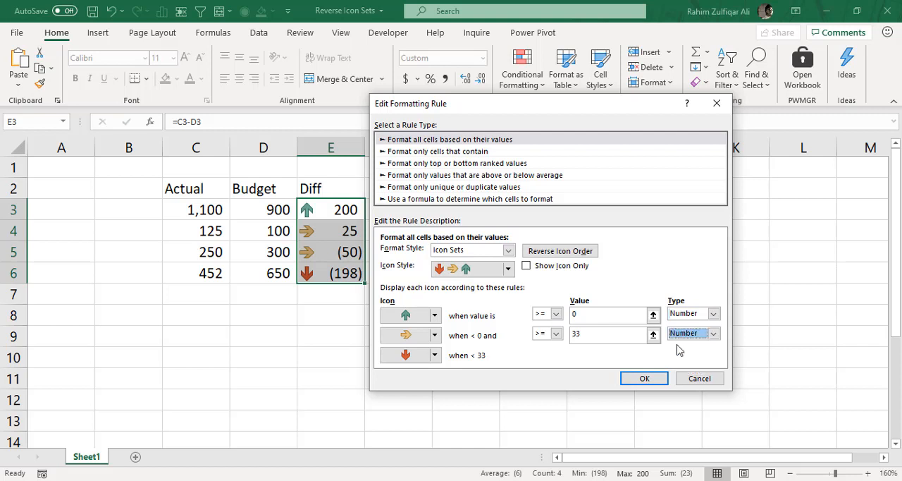
pyautogui.click(654, 377)
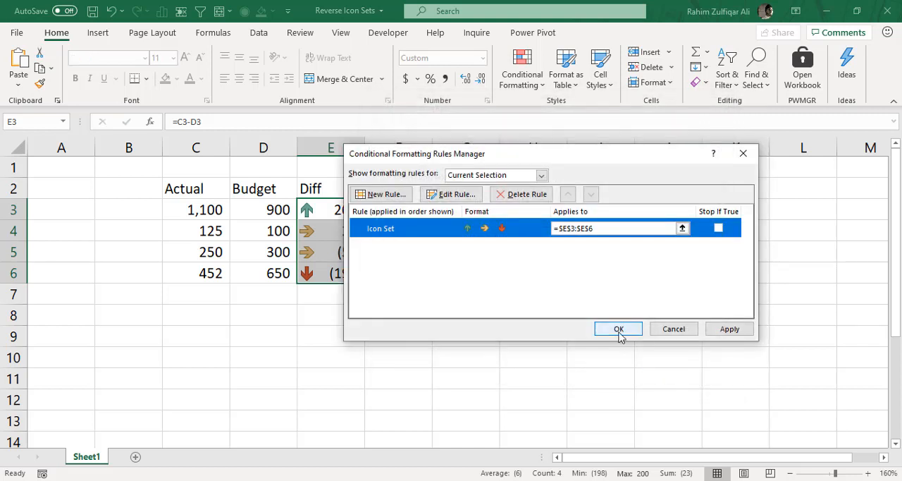
pyautogui.click(619, 332)
pyautogui.click(453, 244)
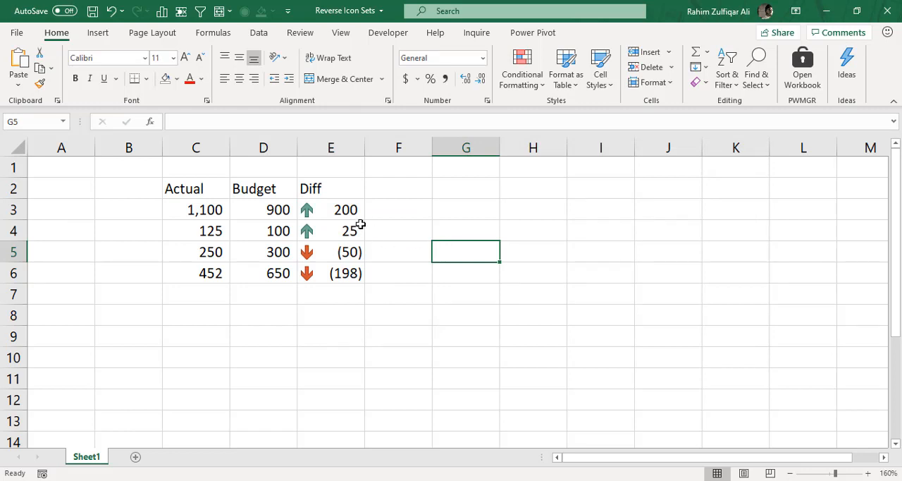
# Compare the arrows on the positive Diff values in E3:E4 with those on the negative values in E5:E6
pyautogui.moveTo(350, 218); pyautogui.dragTo(348, 230)
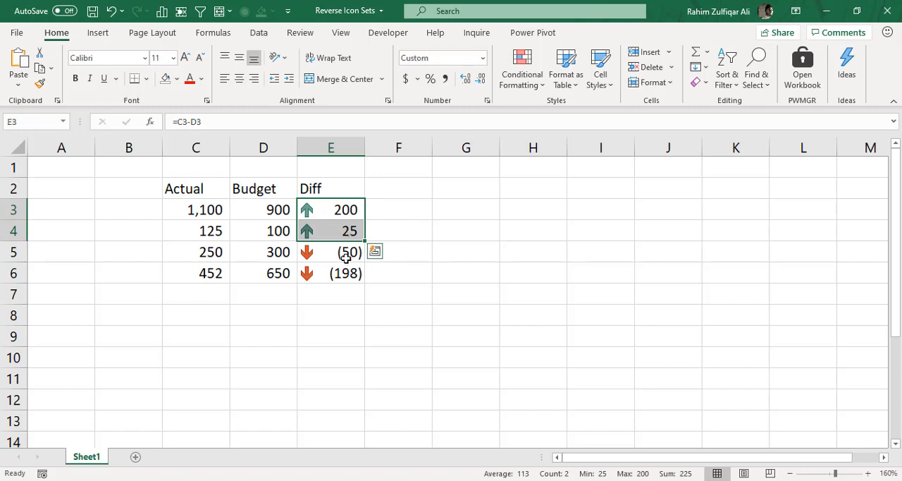
pyautogui.moveTo(345, 257); pyautogui.dragTo(341, 276)
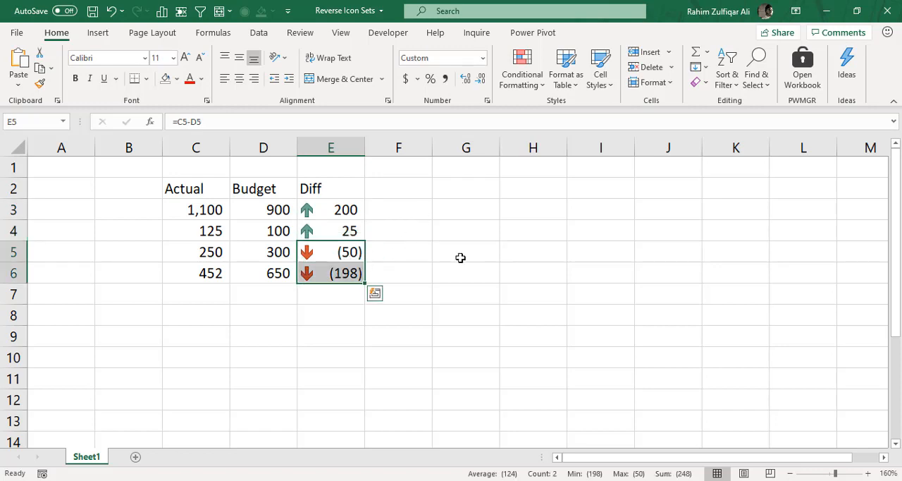
pyautogui.click(397, 222)
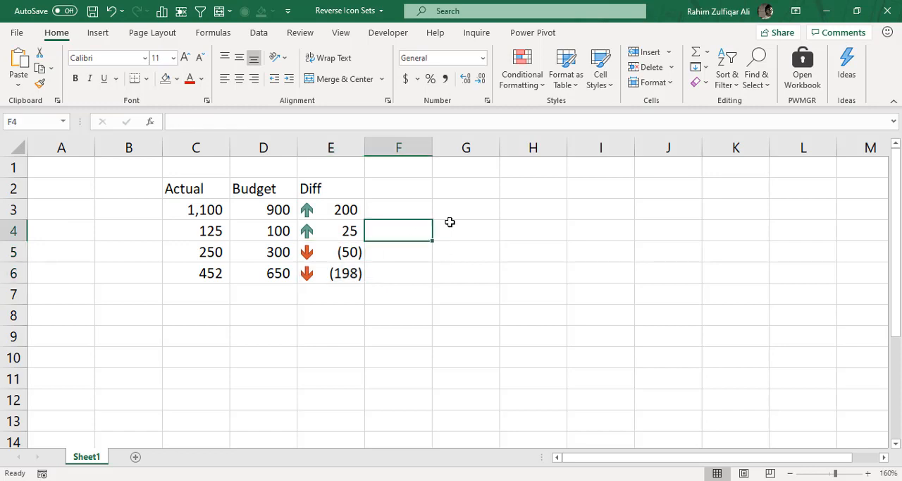
pyautogui.moveTo(342, 216); pyautogui.dragTo(349, 231)
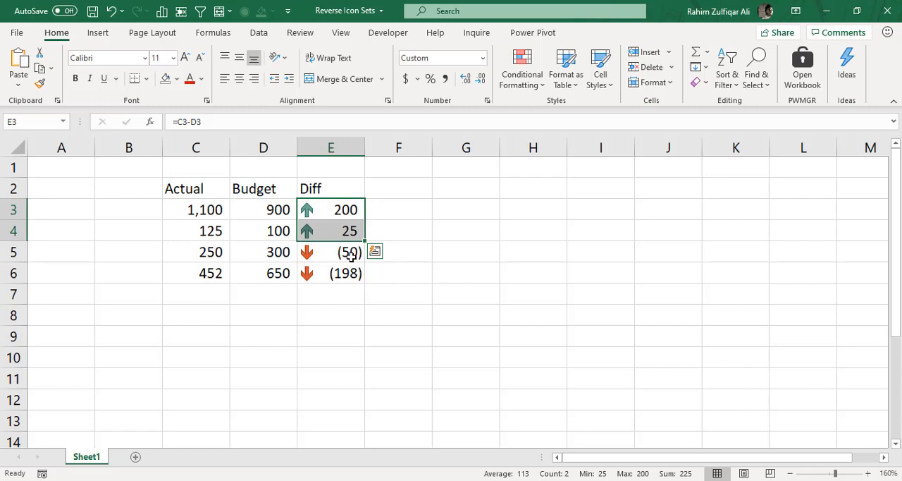
pyautogui.moveTo(352, 251); pyautogui.dragTo(347, 277)
pyautogui.click(347, 277)
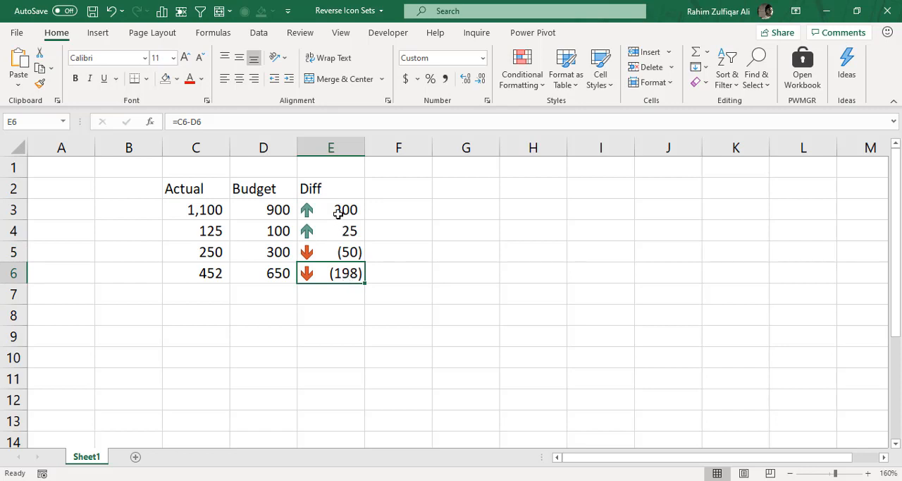
# Try reversing the icon order in the icon set rule for E3:E6
pyautogui.moveTo(338, 209); pyautogui.dragTo(338, 273)
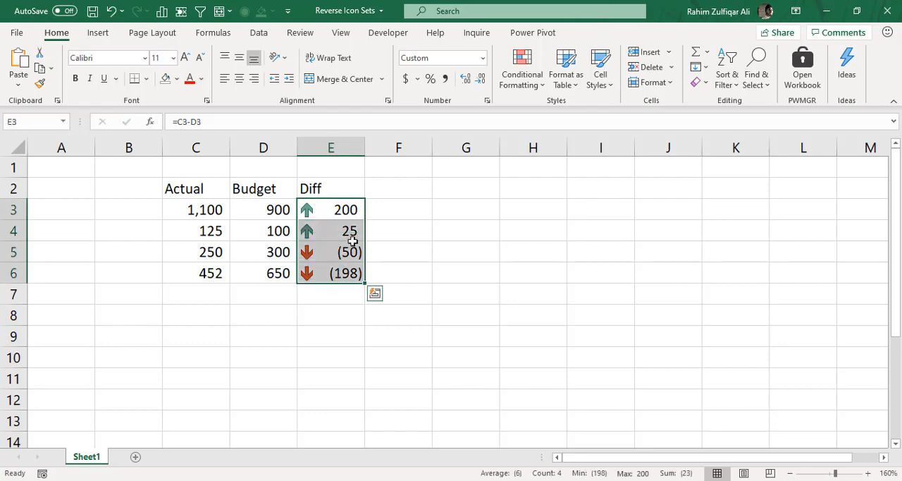
pyautogui.click(515, 83)
pyautogui.click(568, 302)
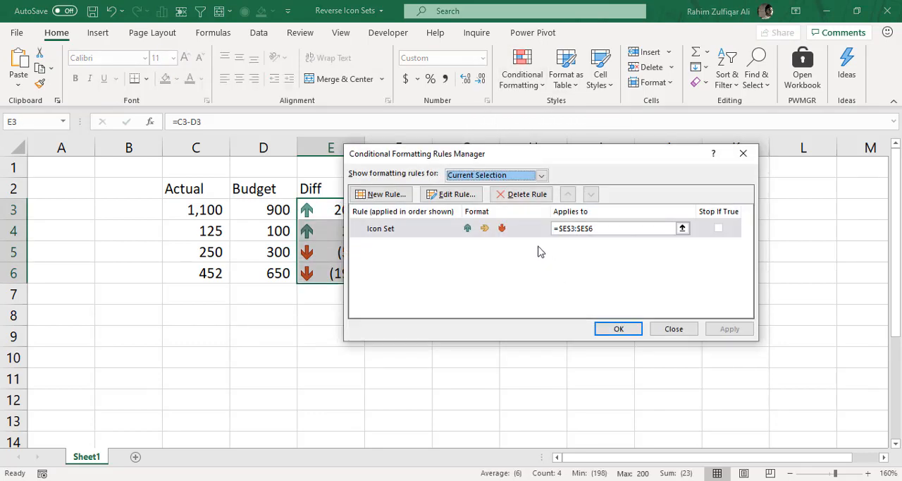
pyautogui.click(463, 200)
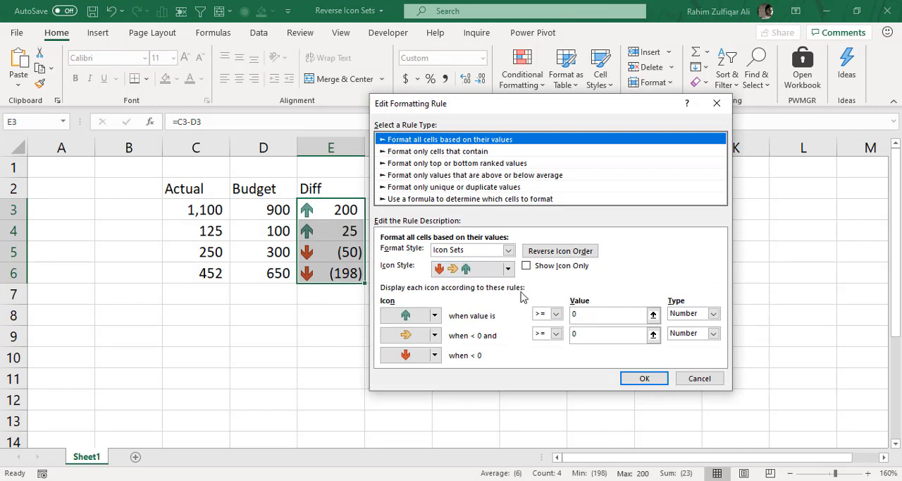
pyautogui.click(564, 251)
pyautogui.click(564, 255)
pyautogui.click(564, 255)
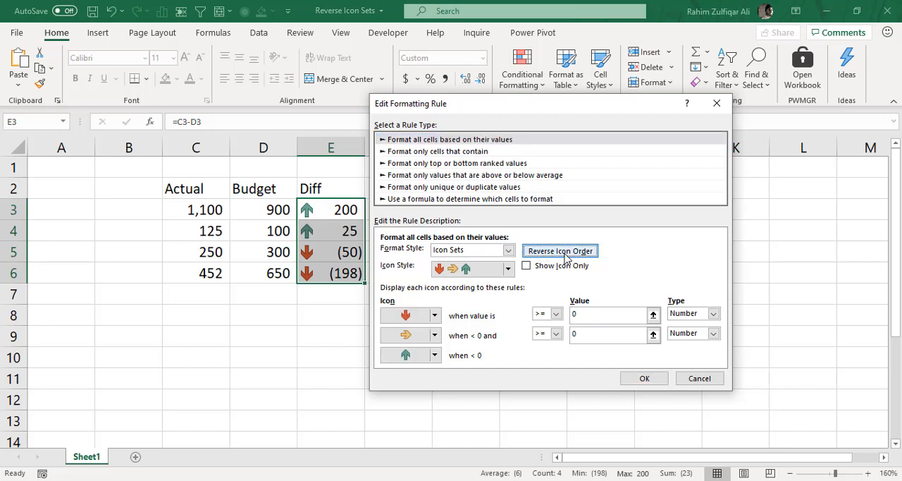
pyautogui.click(566, 258)
pyautogui.click(566, 257)
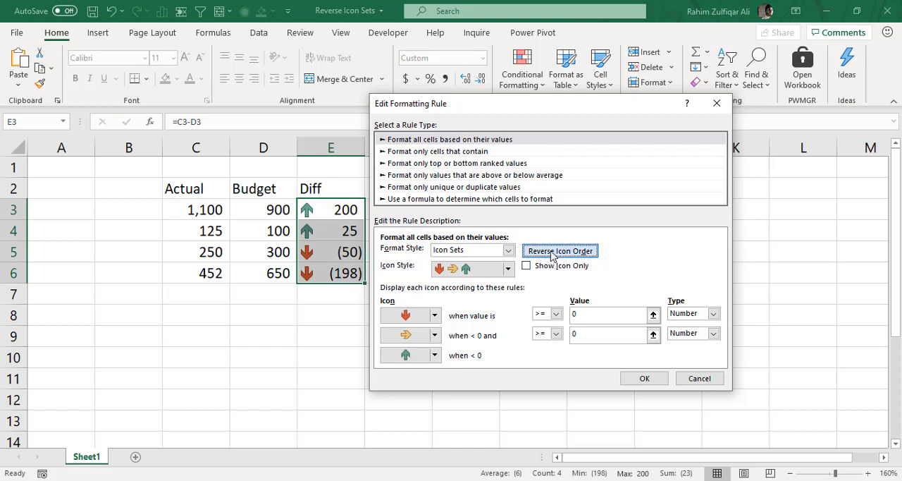
pyautogui.click(555, 254)
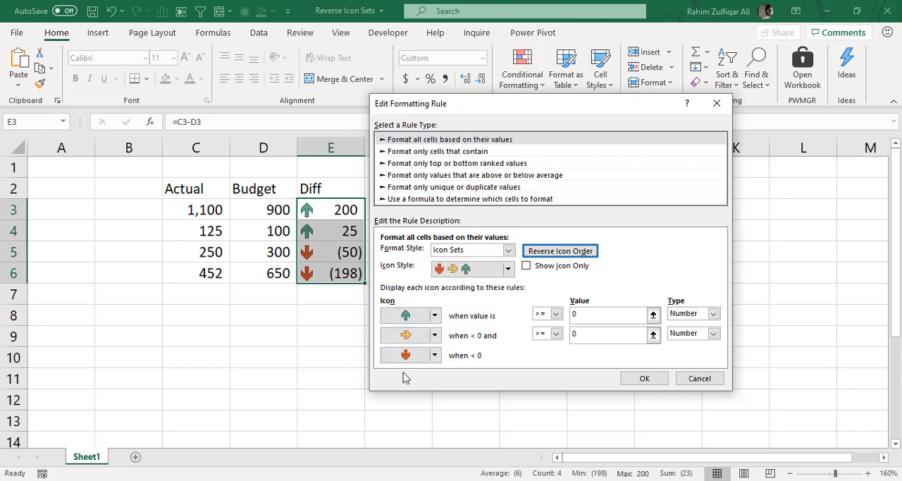
pyautogui.click(546, 256)
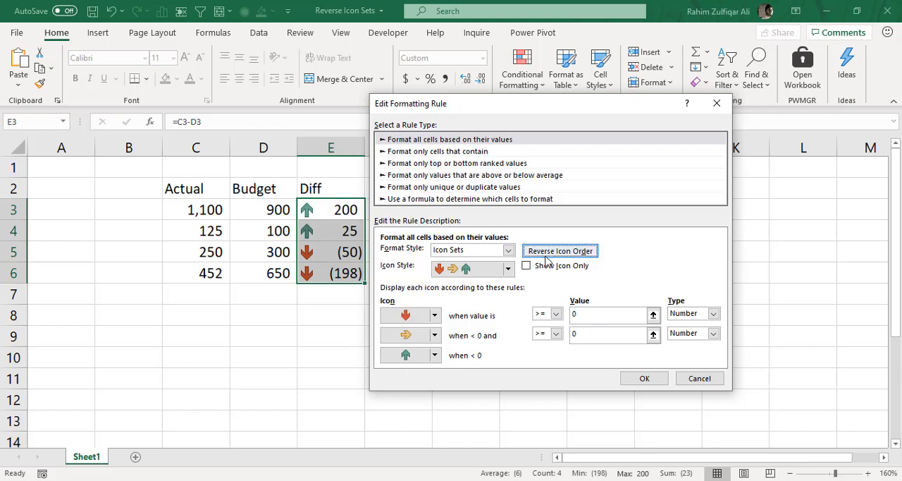
pyautogui.click(546, 256)
pyautogui.click(546, 255)
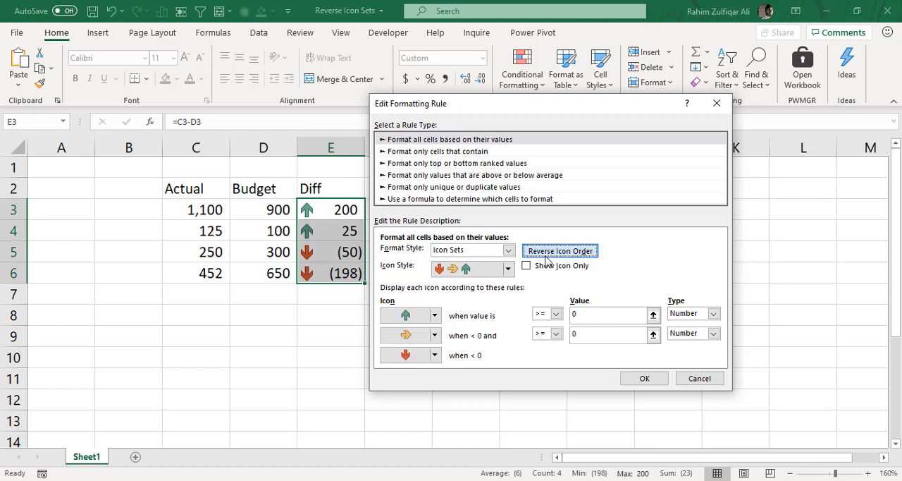
# Check the rule's available icon styles and the replacement icons for its first threshold, and discard the rule edits
pyautogui.click(506, 270)
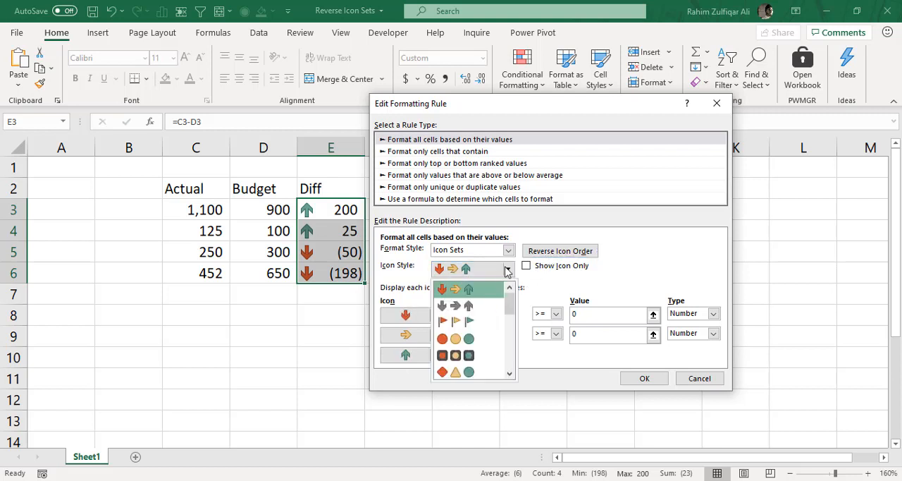
pyautogui.click(454, 289)
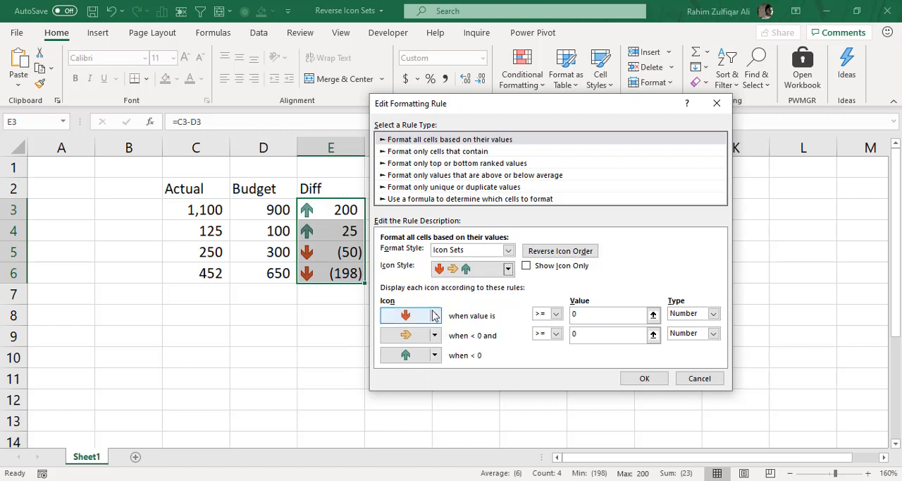
pyautogui.click(435, 316)
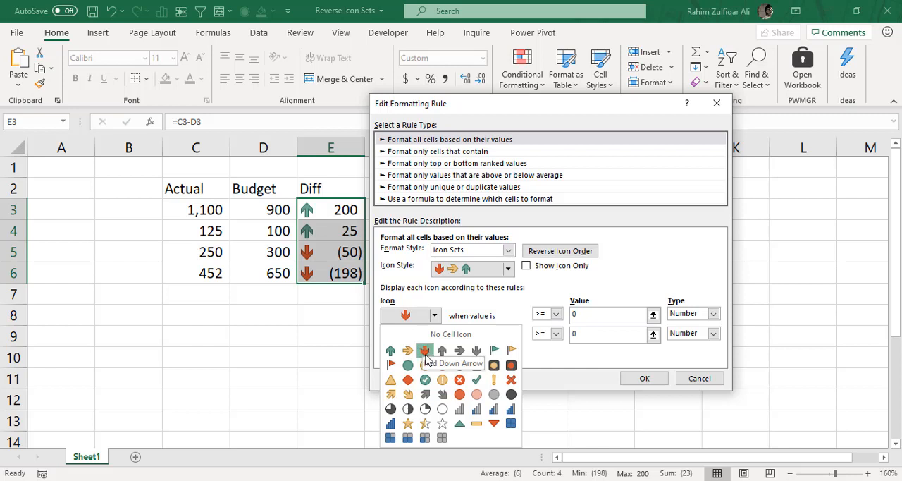
pyautogui.click(475, 301)
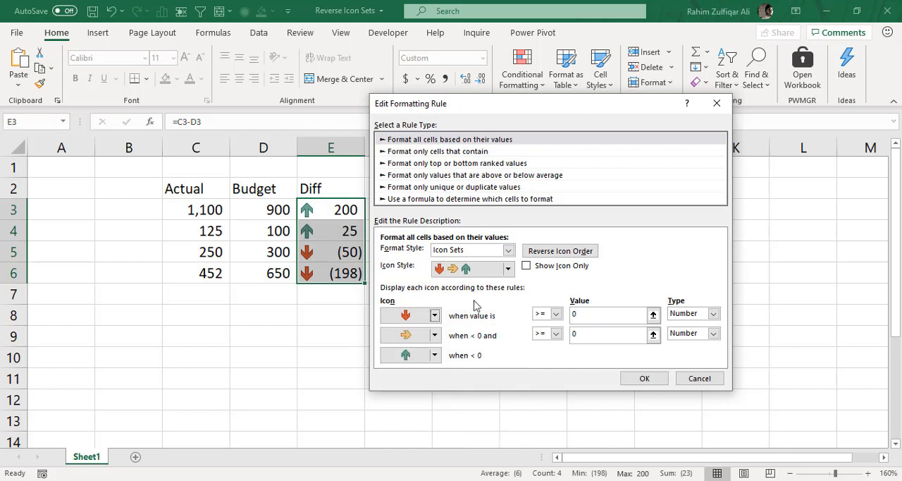
pyautogui.click(710, 380)
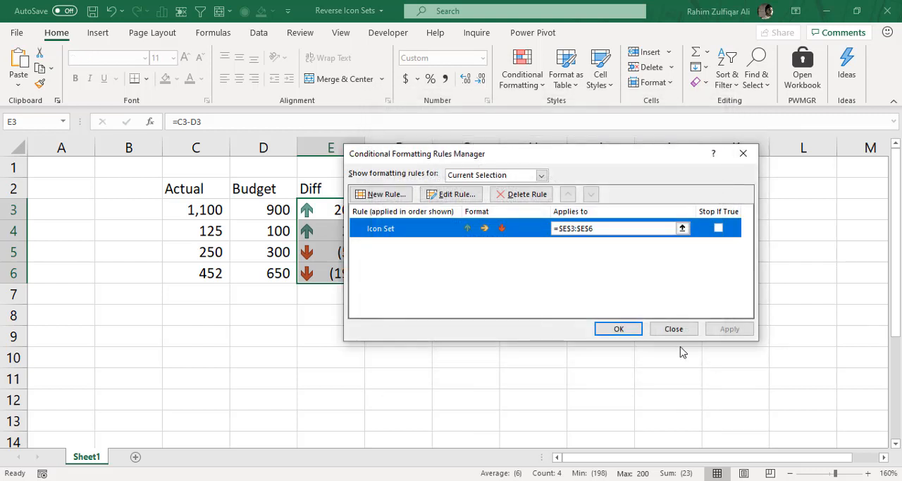
pyautogui.click(628, 332)
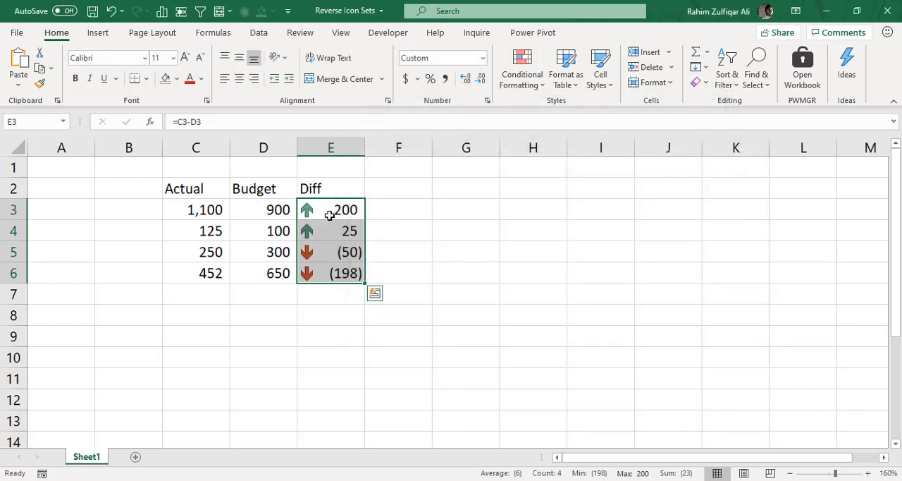
# Clear the conditional formatting rules from the Diff values in E3:E6
pyautogui.click(533, 89)
pyautogui.moveTo(591, 285)
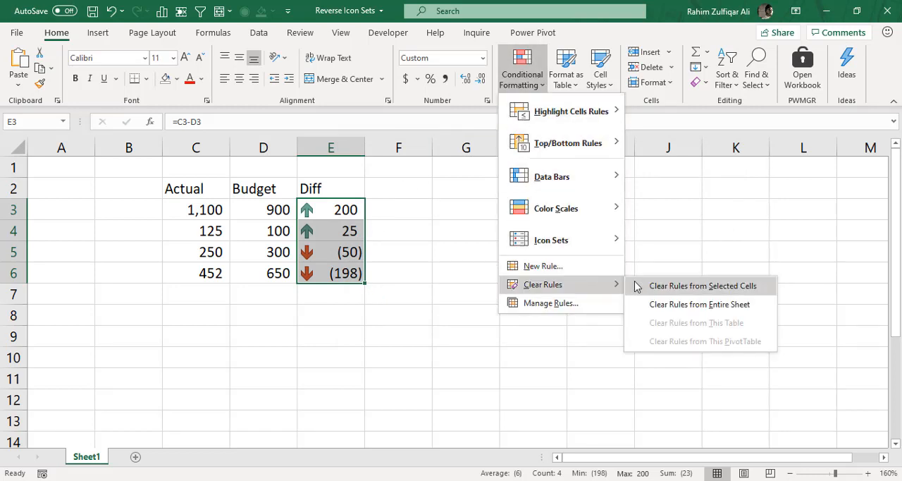
pyautogui.click(639, 286)
# Add the column heading Arrows in F2, beside the Diff heading
pyautogui.click(397, 209)
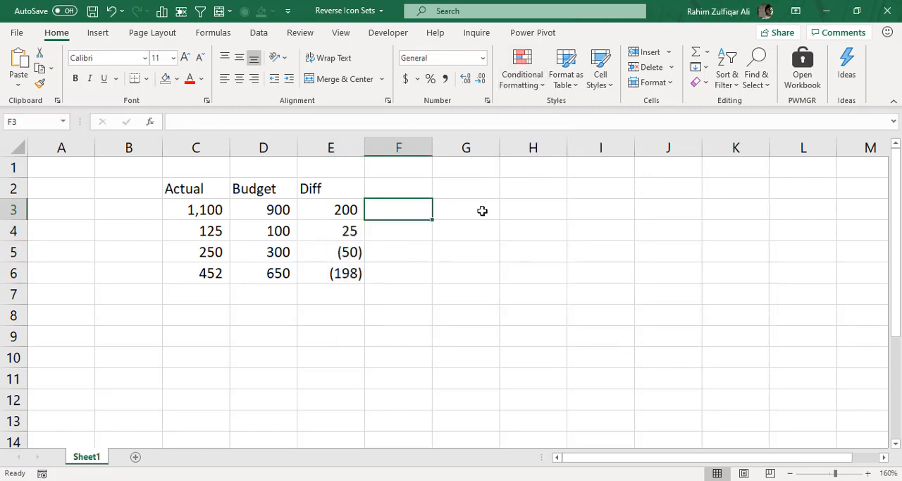
pyautogui.click(108, 36)
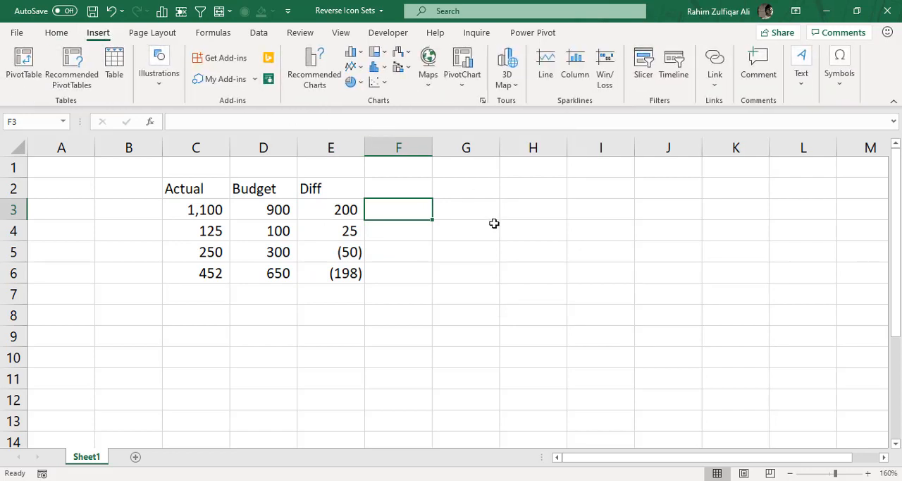
pyautogui.click(851, 94)
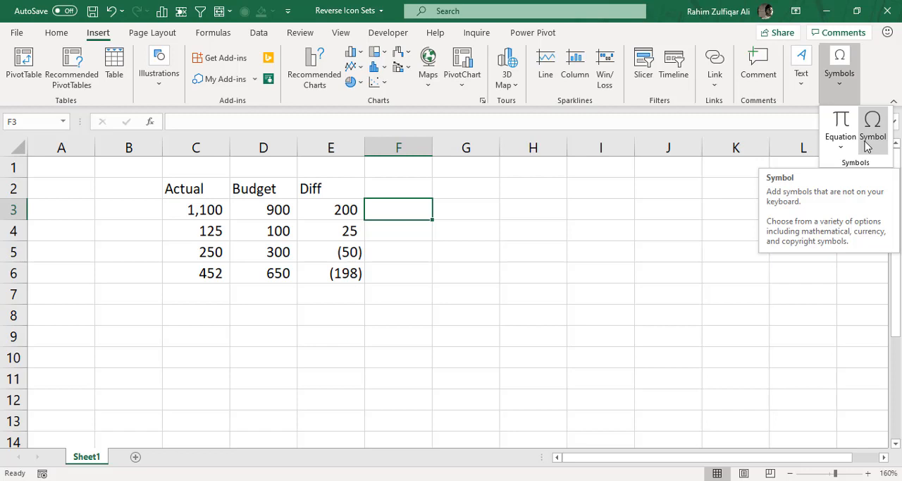
pyautogui.click(412, 188)
pyautogui.click(414, 188)
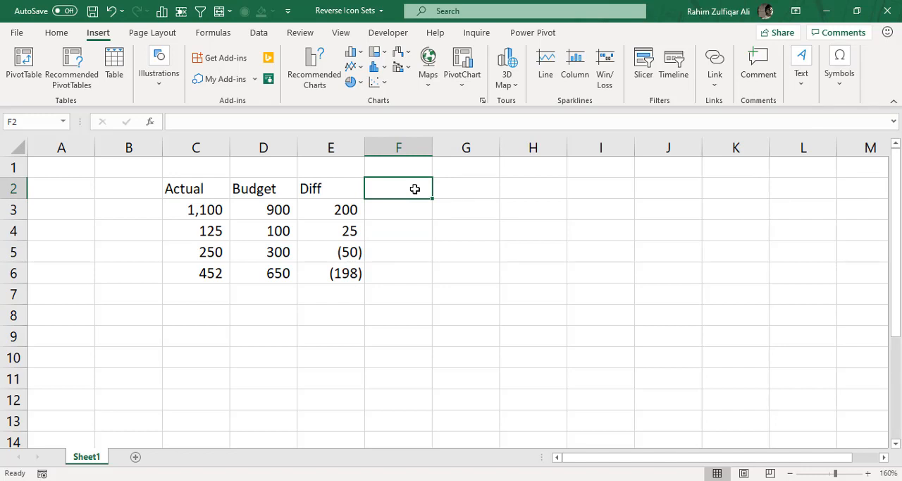
pyautogui.write('Arrows')
pyautogui.press('Return')
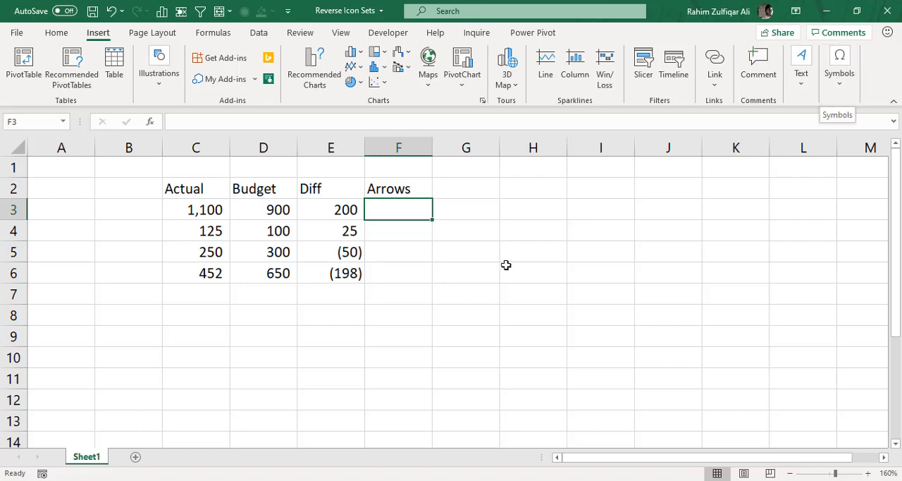
# Start inserting a symbol in G2 and set the symbol font to Wingdings 3
pyautogui.click(476, 190)
pyautogui.click(837, 79)
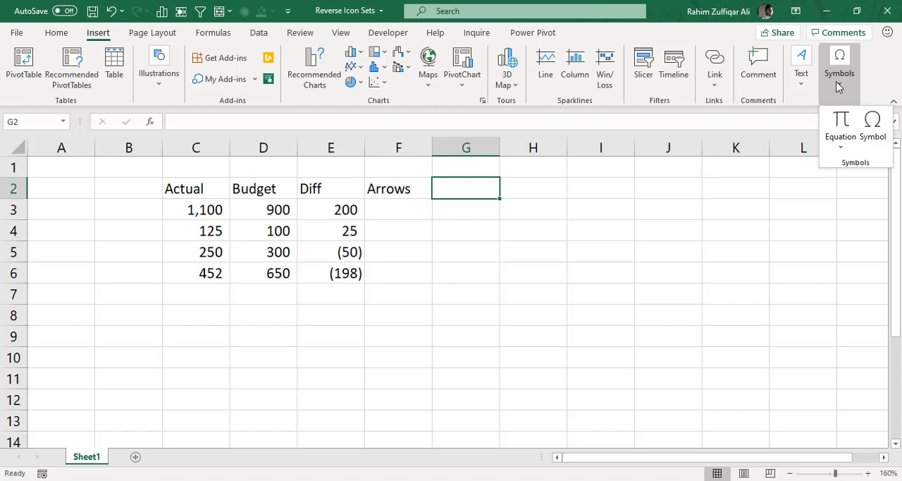
pyautogui.click(872, 130)
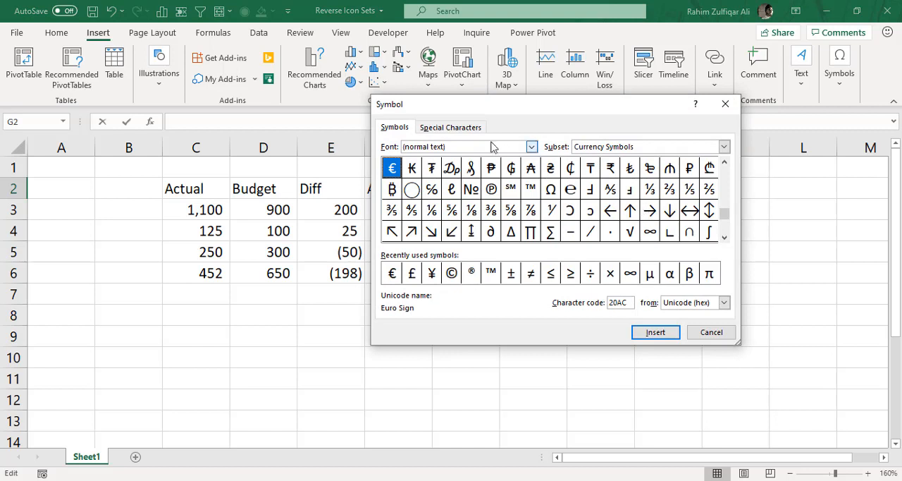
pyautogui.click(531, 146)
pyautogui.moveTo(532, 171); pyautogui.dragTo(534, 203)
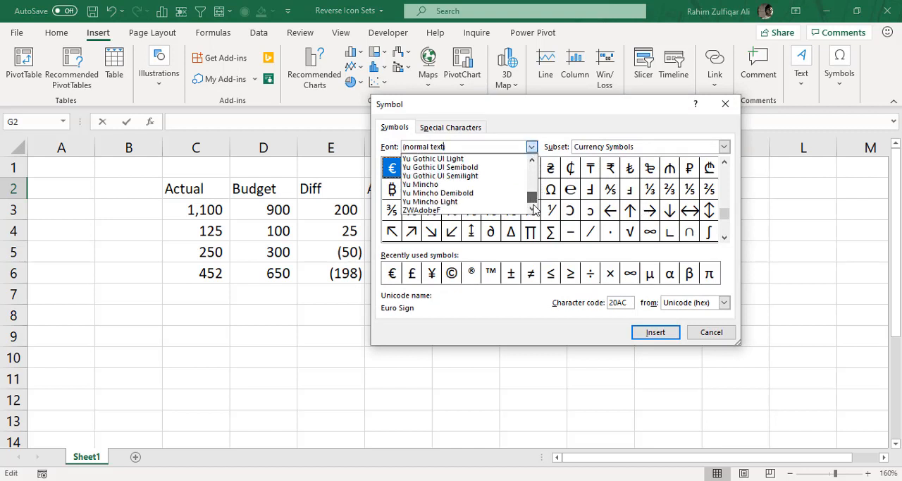
pyautogui.click(532, 159)
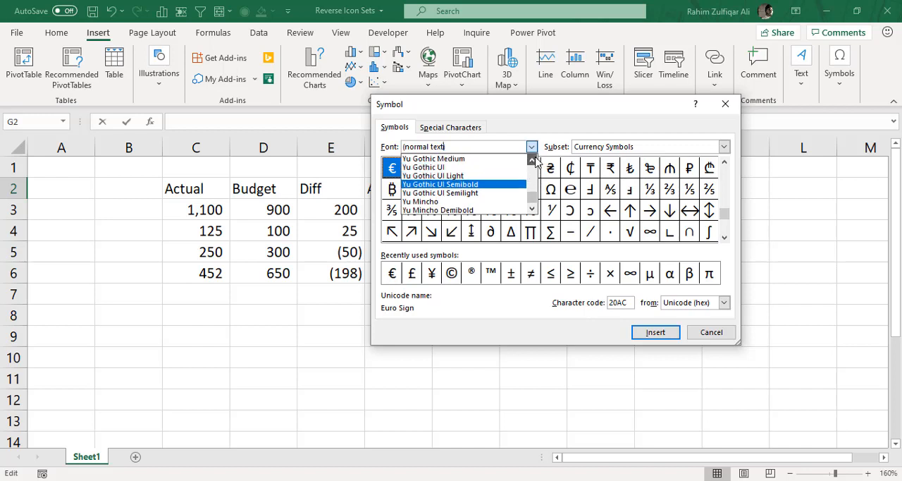
pyautogui.click(532, 159)
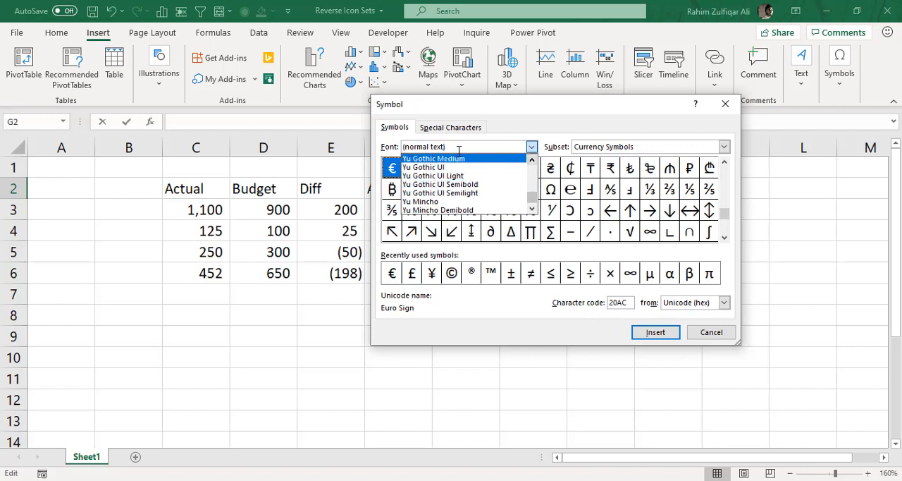
pyautogui.click(533, 161)
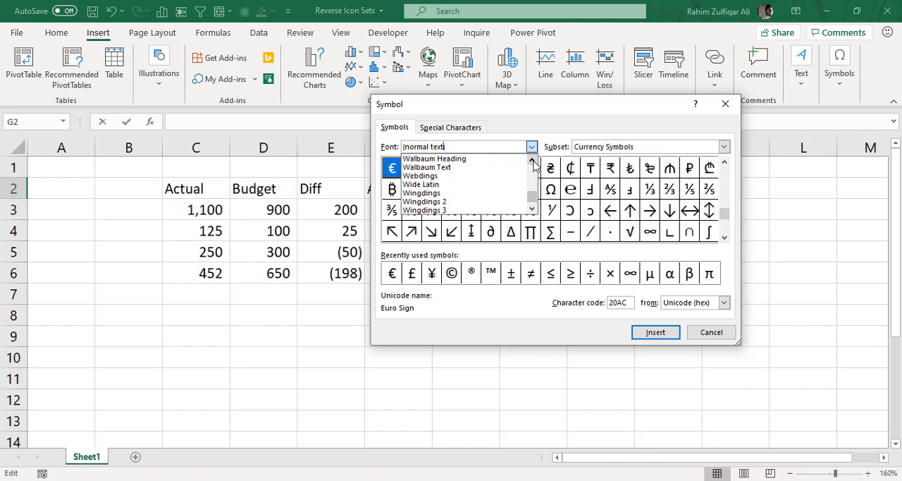
pyautogui.click(438, 211)
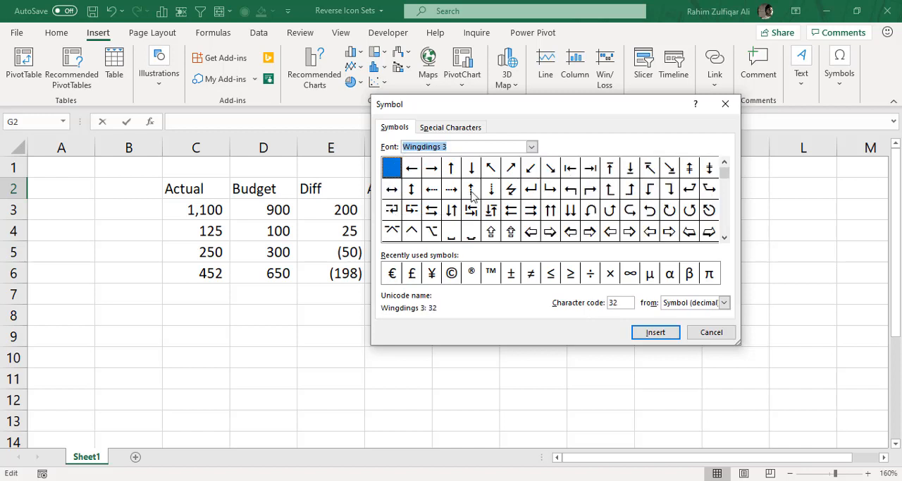
# Insert the bold up arrow, Wingdings 3 character code 227, into G2
pyautogui.moveTo(723, 172); pyautogui.dragTo(723, 240)
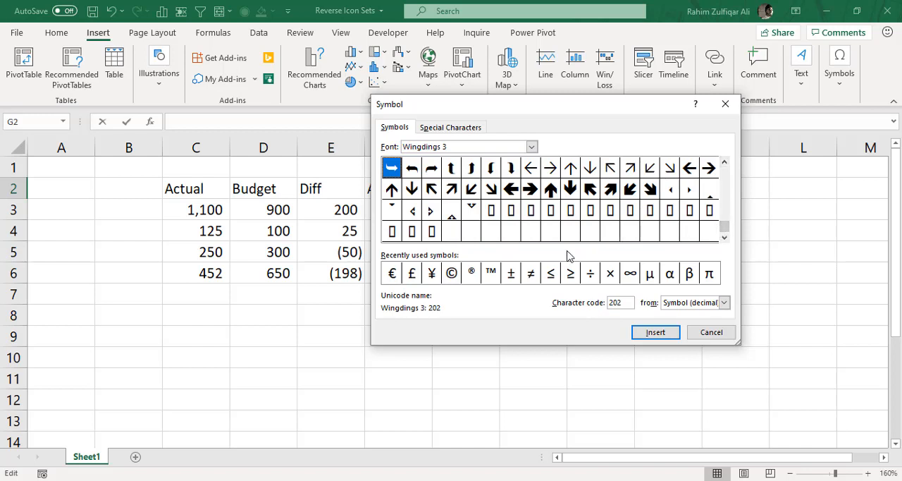
pyautogui.click(553, 191)
pyautogui.click(567, 190)
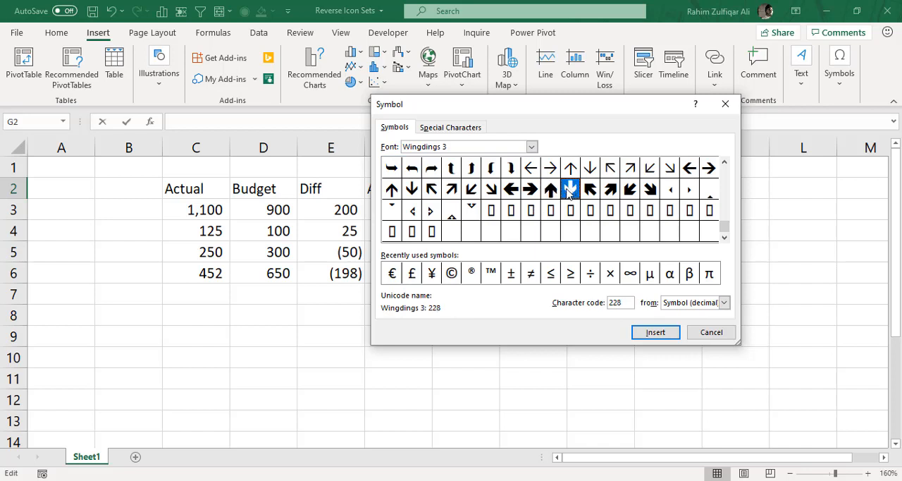
pyautogui.click(558, 195)
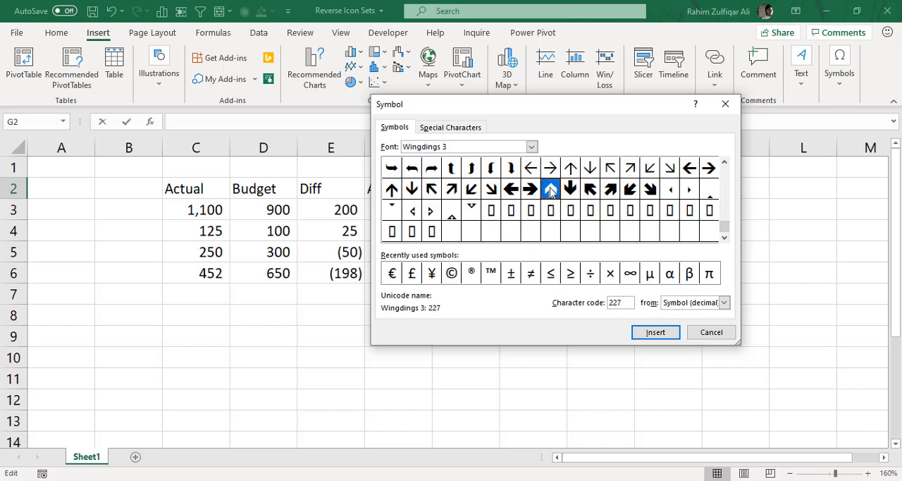
pyautogui.click(645, 336)
pyautogui.click(690, 332)
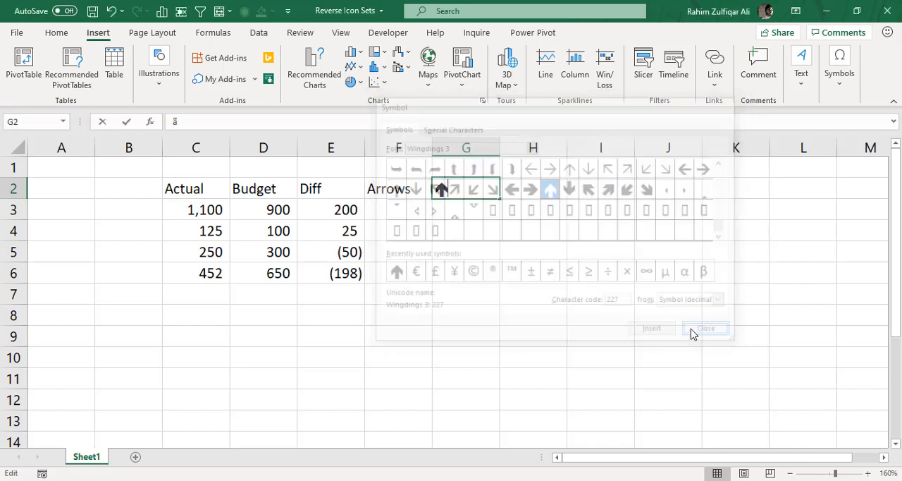
pyautogui.click(530, 195)
pyautogui.click(461, 192)
# Insert the bold down arrow, Wingdings 3 character code 228, into H2
pyautogui.click(530, 194)
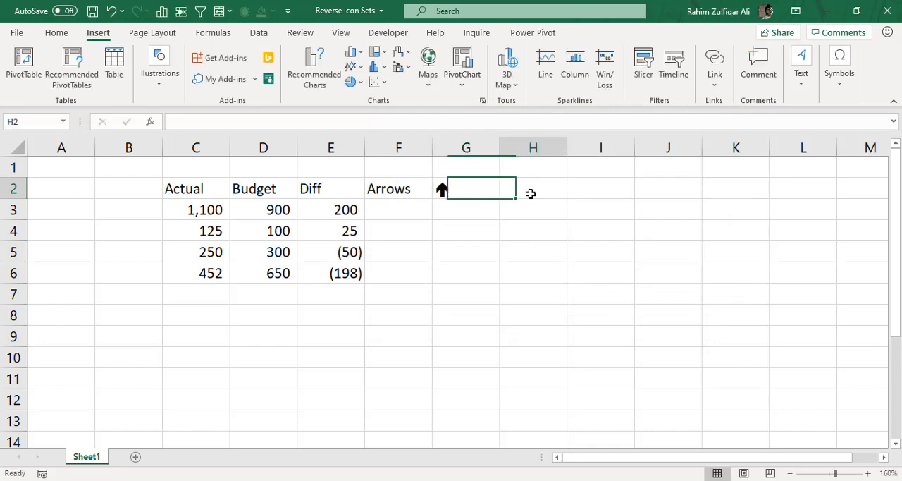
pyautogui.click(839, 74)
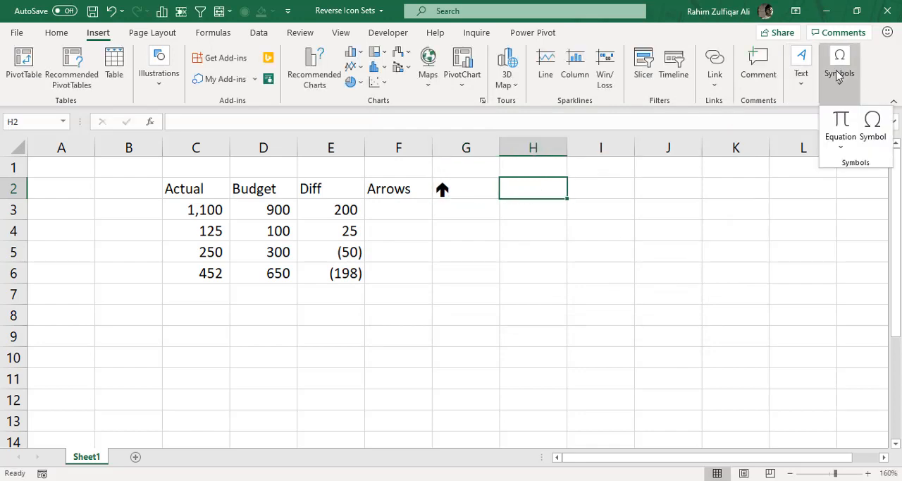
pyautogui.click(879, 135)
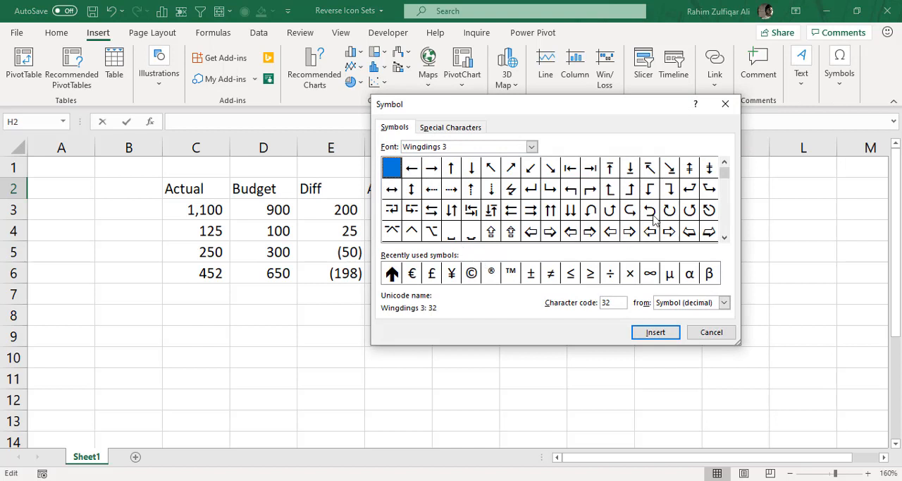
pyautogui.moveTo(723, 175); pyautogui.dragTo(724, 226)
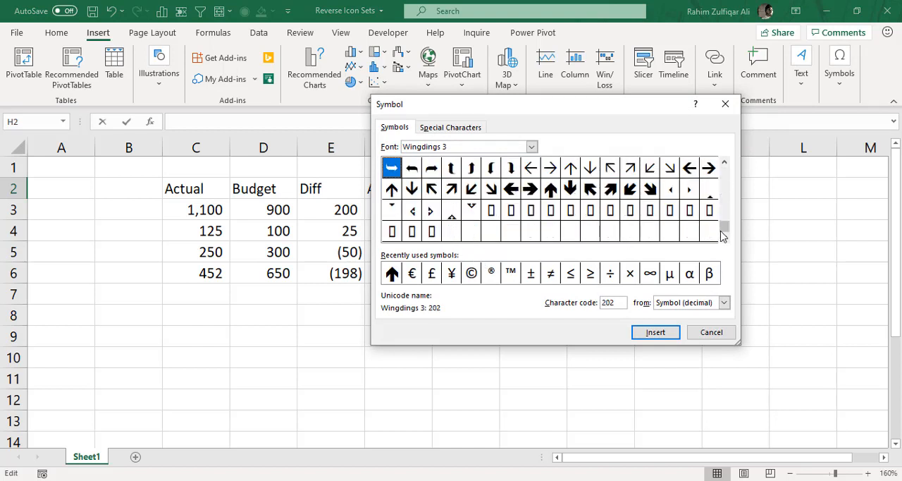
pyautogui.click(570, 188)
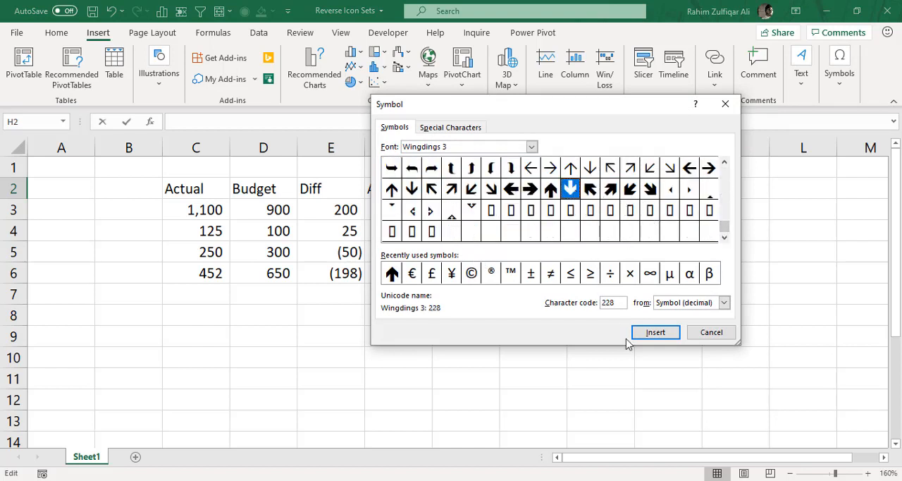
pyautogui.click(650, 334)
pyautogui.click(696, 329)
pyautogui.click(589, 231)
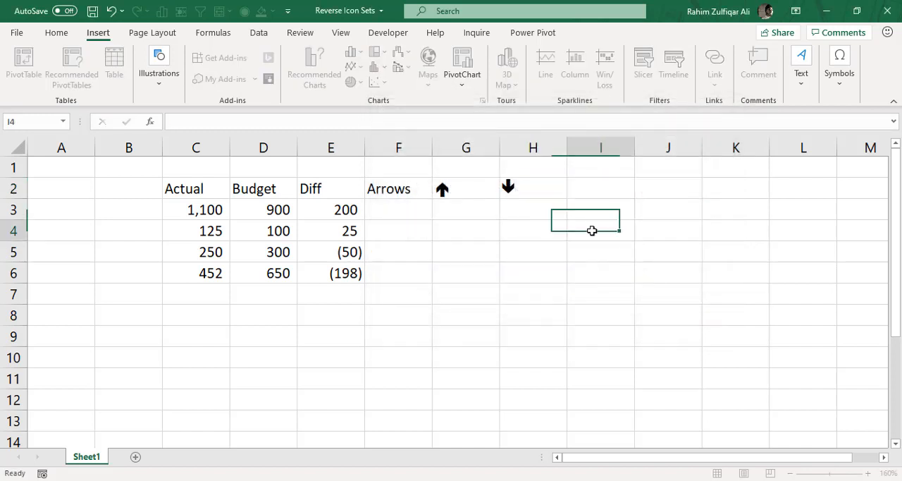
pyautogui.click(477, 191)
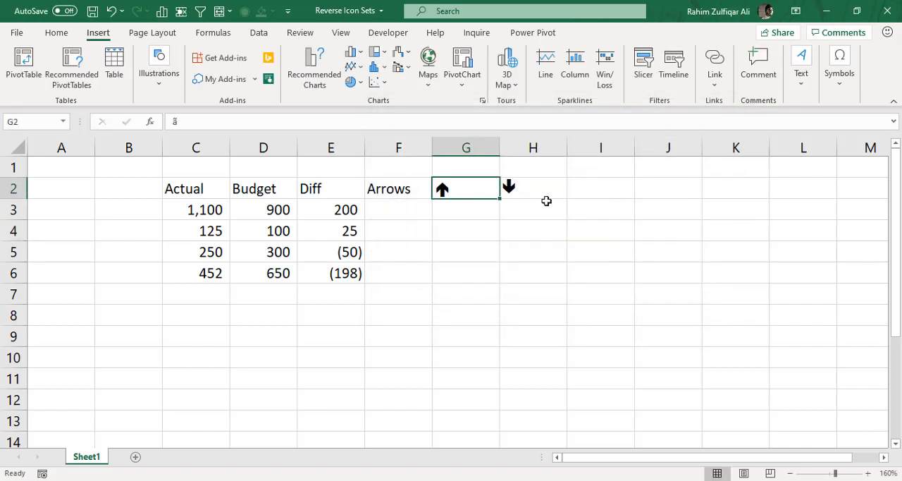
pyautogui.click(529, 193)
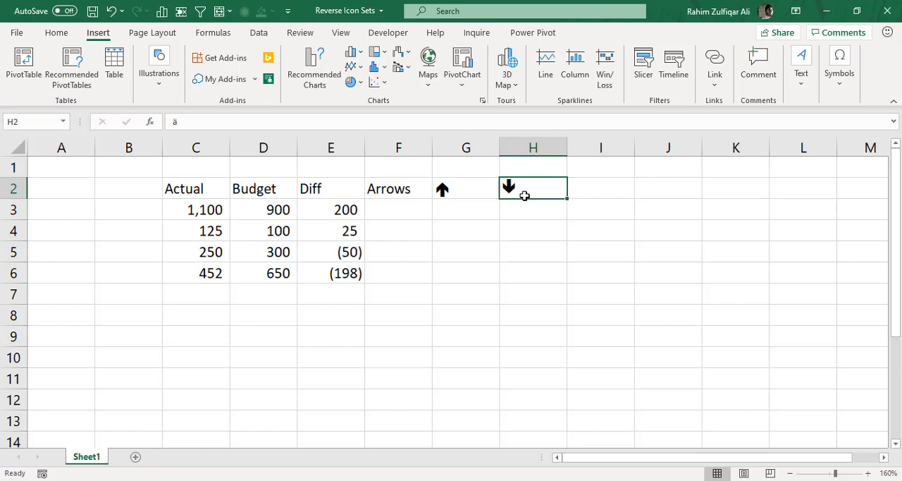
# Begin an IF formula in F3 with the logical test E3>=0
pyautogui.click(389, 212)
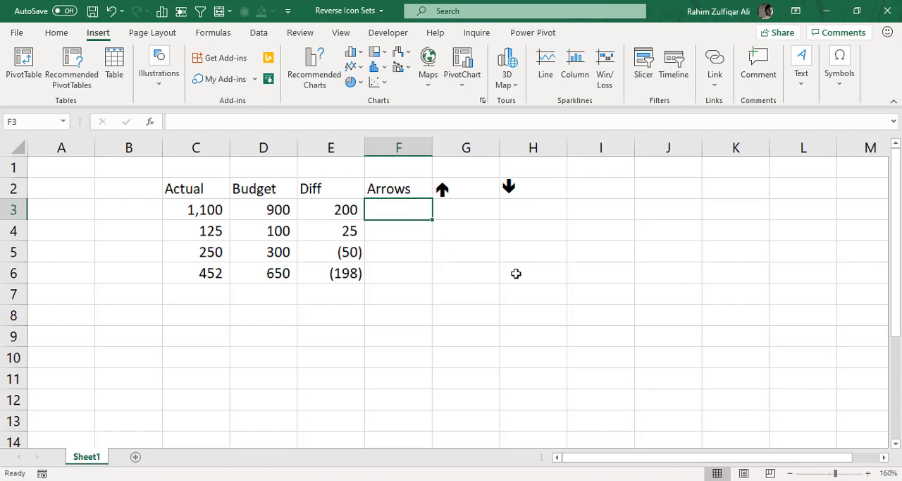
pyautogui.write('=')
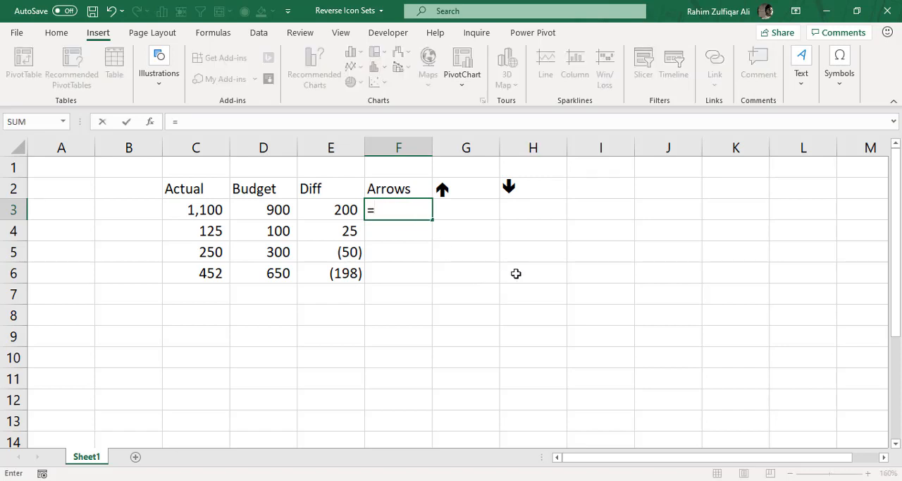
pyautogui.write('IF(')
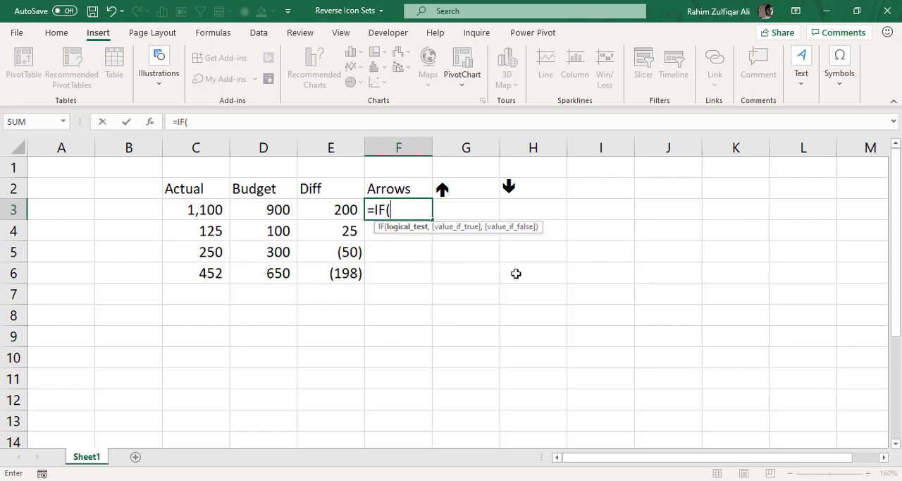
pyautogui.click(335, 204)
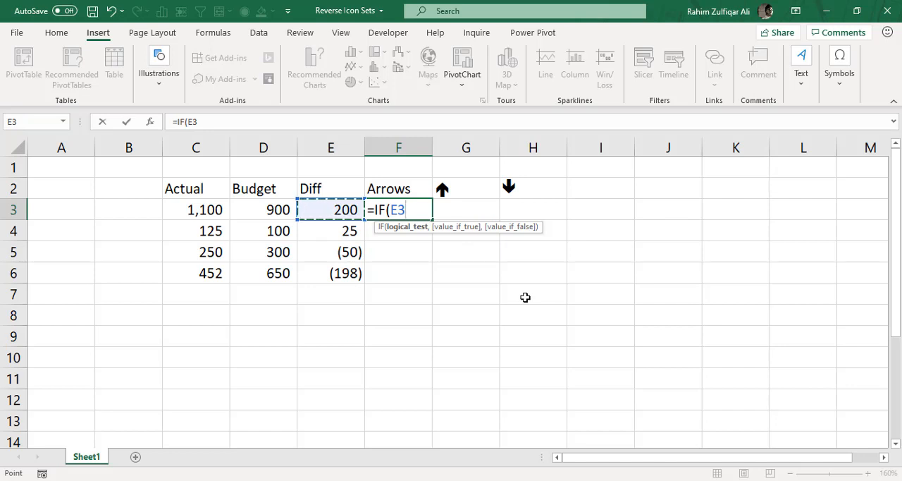
pyautogui.write('>0')
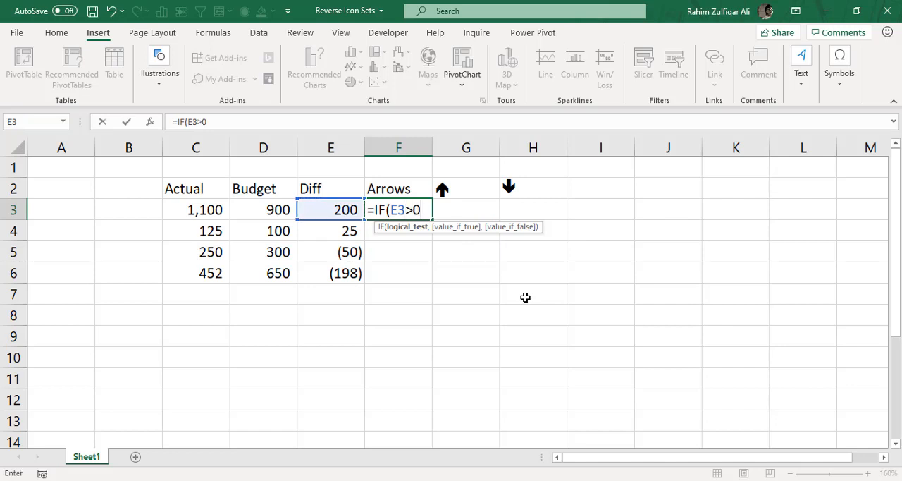
pyautogui.press('BackSpace')
pyautogui.write('=0,')
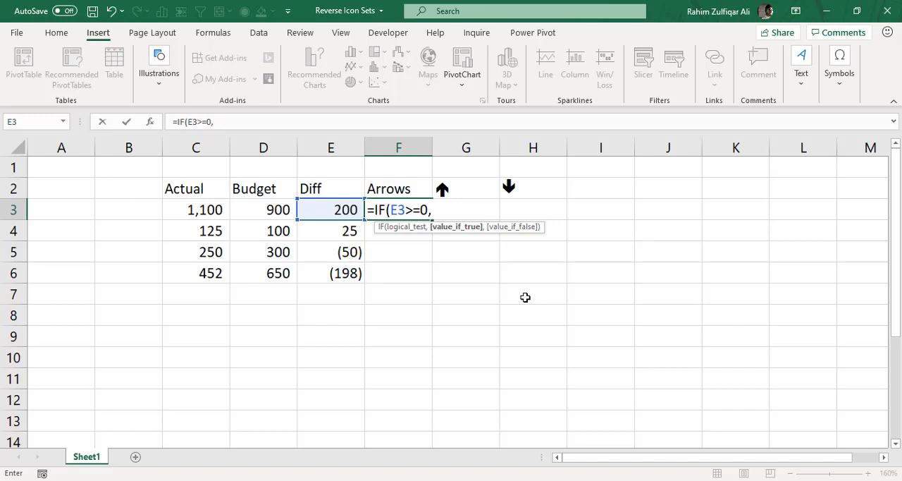
# Complete the F3 formula to return $H$2 when the test is true and $G$2 when false
pyautogui.click(532, 185)
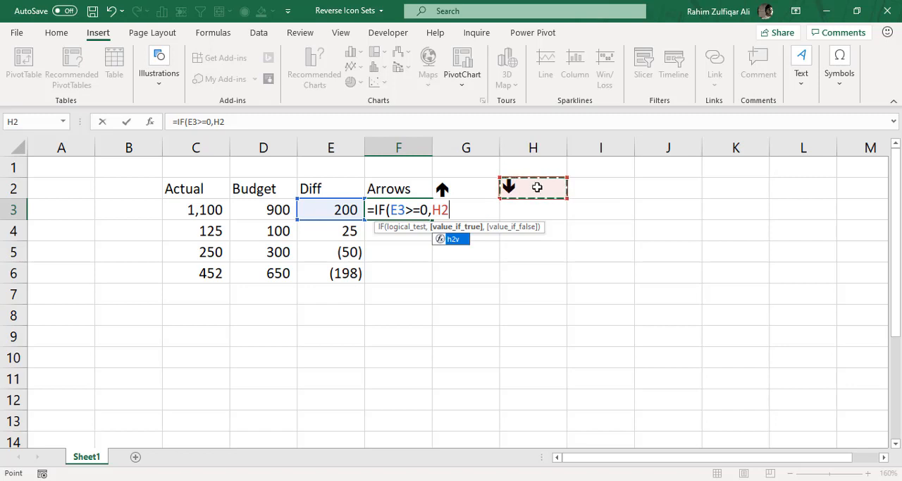
pyautogui.press('F4')
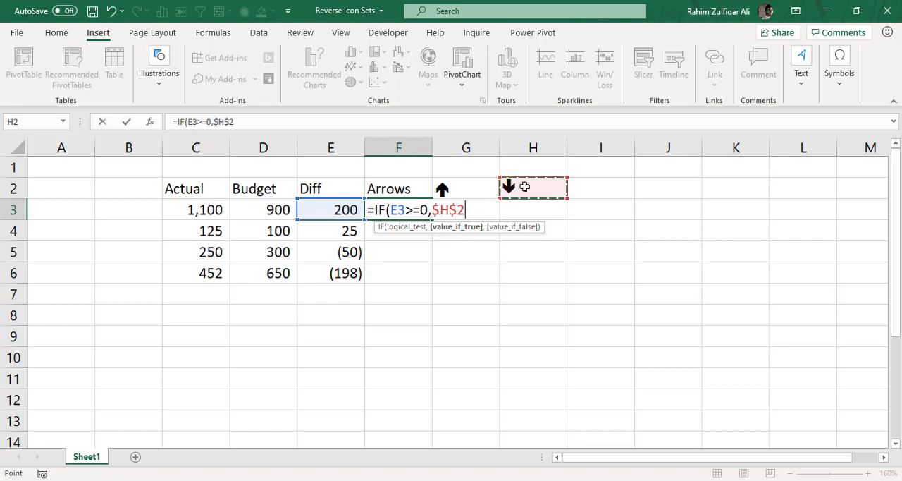
pyautogui.write(',')
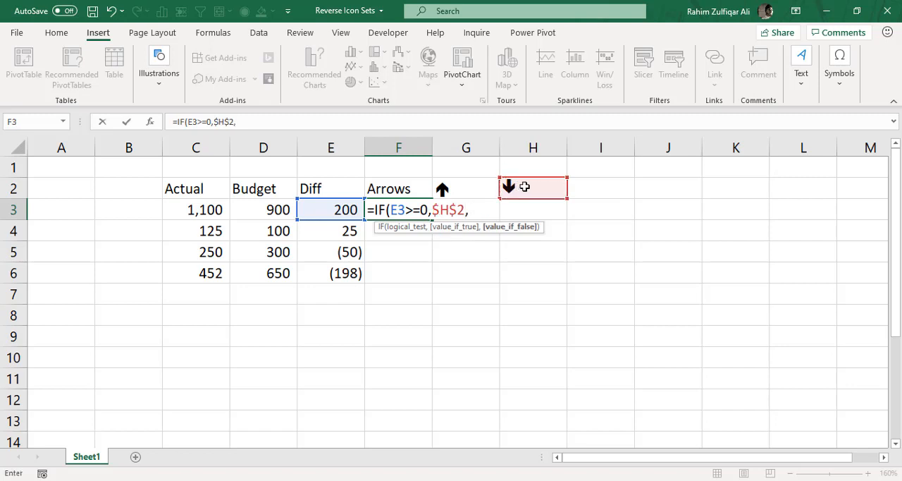
pyautogui.click(481, 191)
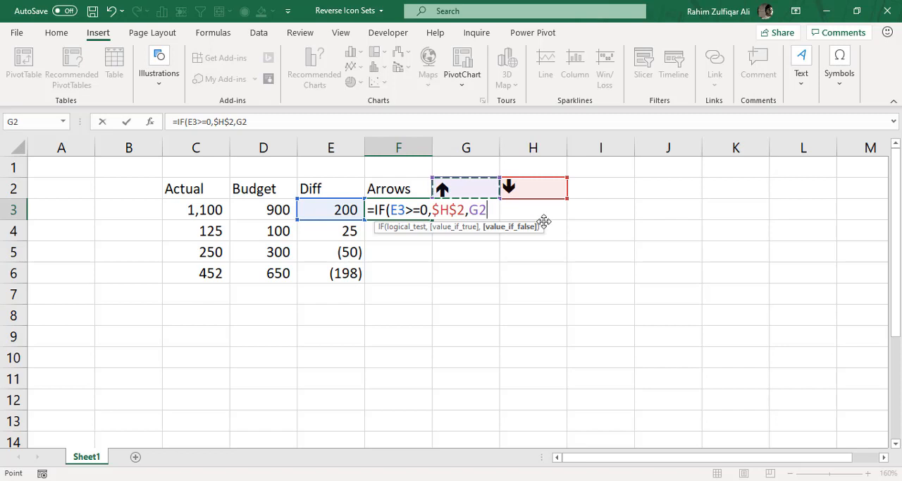
pyautogui.press('F4')
pyautogui.write(')')
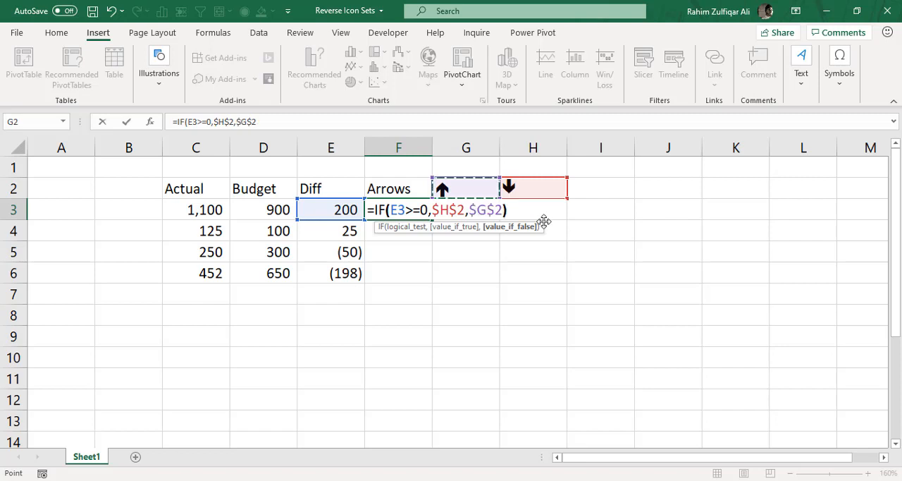
pyautogui.press('Return')
# Copy the IF formula from F3 down through F6
pyautogui.click(427, 210)
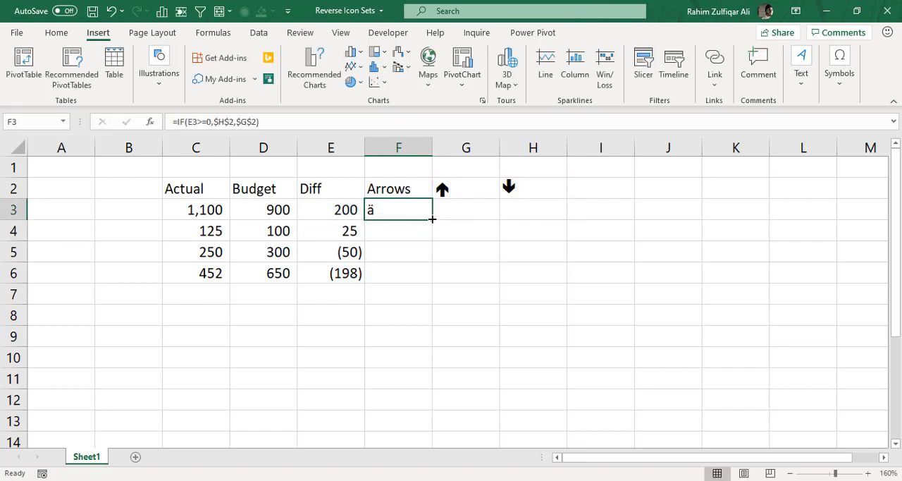
pyautogui.moveTo(431, 219); pyautogui.dragTo(416, 273)
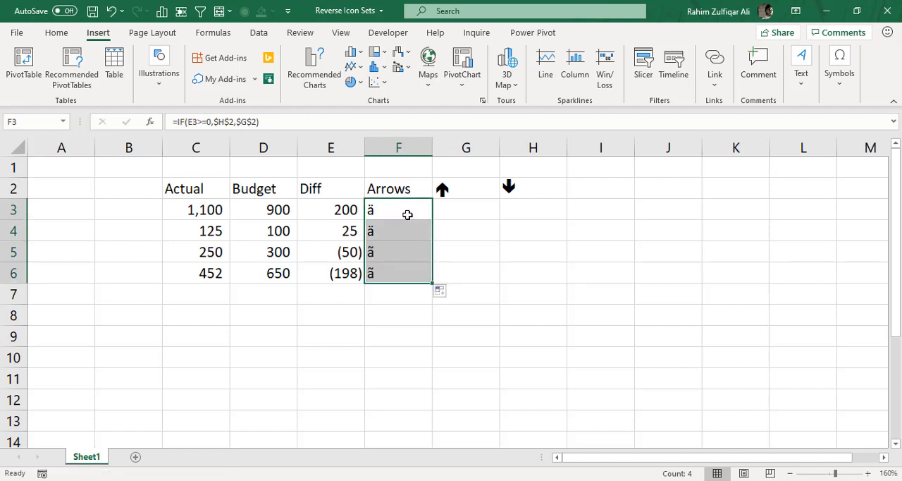
pyautogui.click(407, 215)
# Check the font of the arrow symbols in G2 and H2, and apply Wingdings 3 to F3:F6
pyautogui.moveTo(397, 272); pyautogui.dragTo(397, 208)
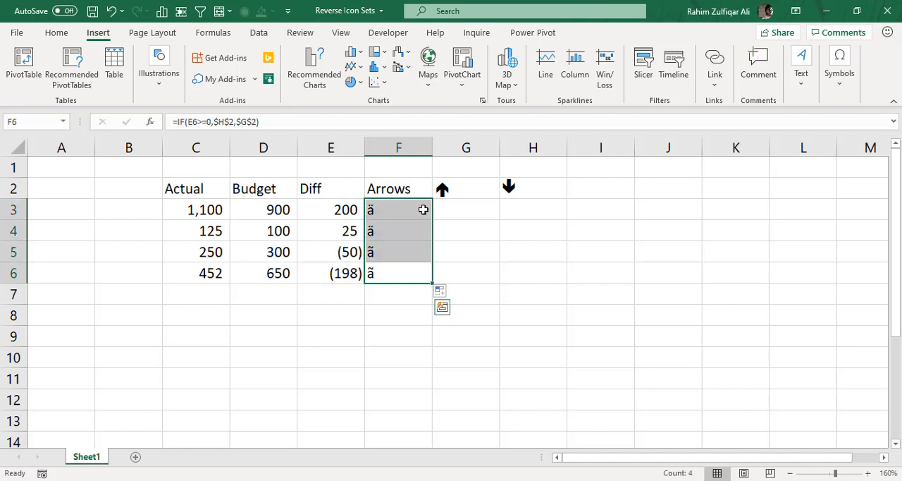
pyautogui.click(69, 35)
pyautogui.click(441, 187)
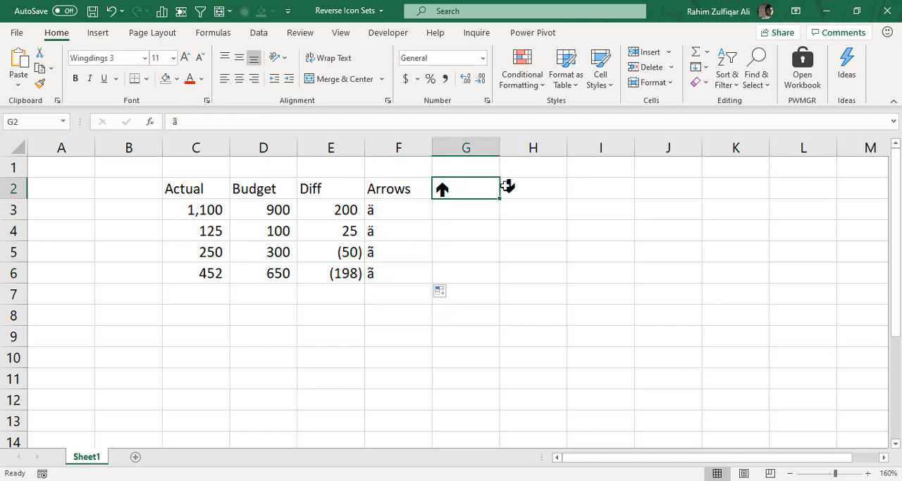
pyautogui.click(509, 187)
pyautogui.click(486, 189)
pyautogui.moveTo(405, 209); pyautogui.dragTo(383, 280)
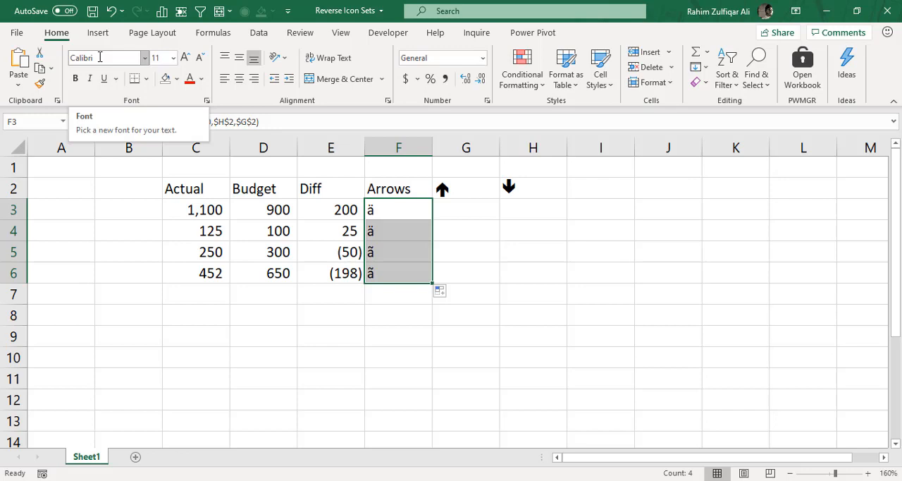
pyautogui.click(100, 60)
pyautogui.write('Wing')
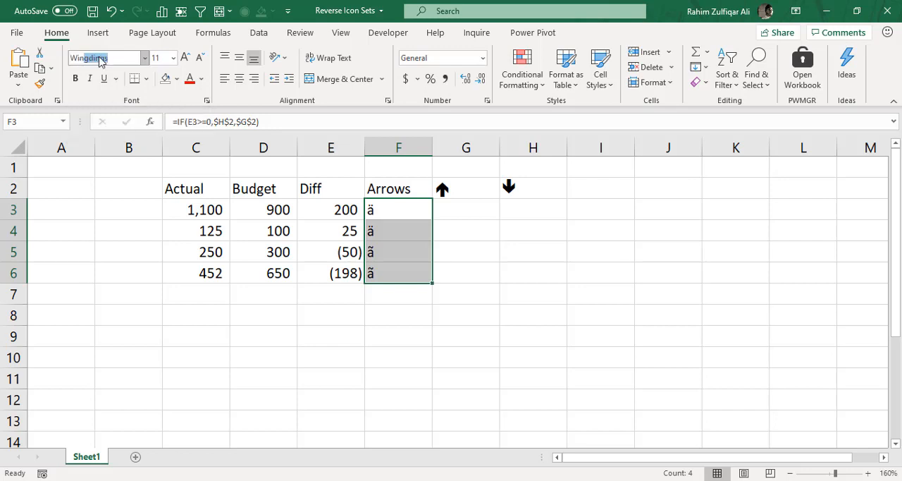
pyautogui.write('dings 3')
pyautogui.press('Return')
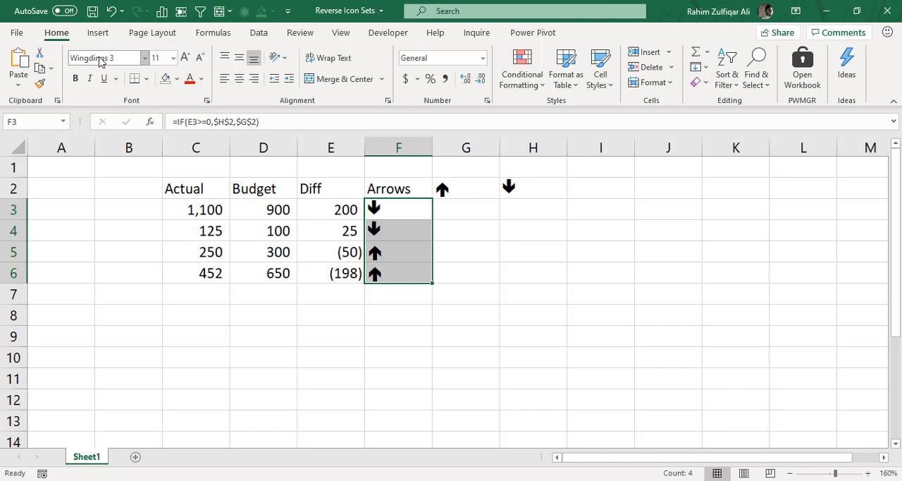
pyautogui.click(417, 211)
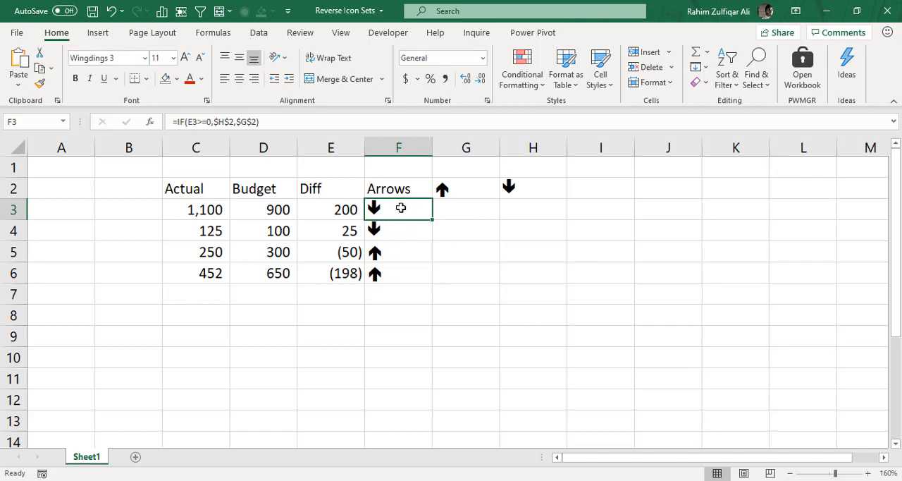
pyautogui.moveTo(400, 207); pyautogui.dragTo(401, 275)
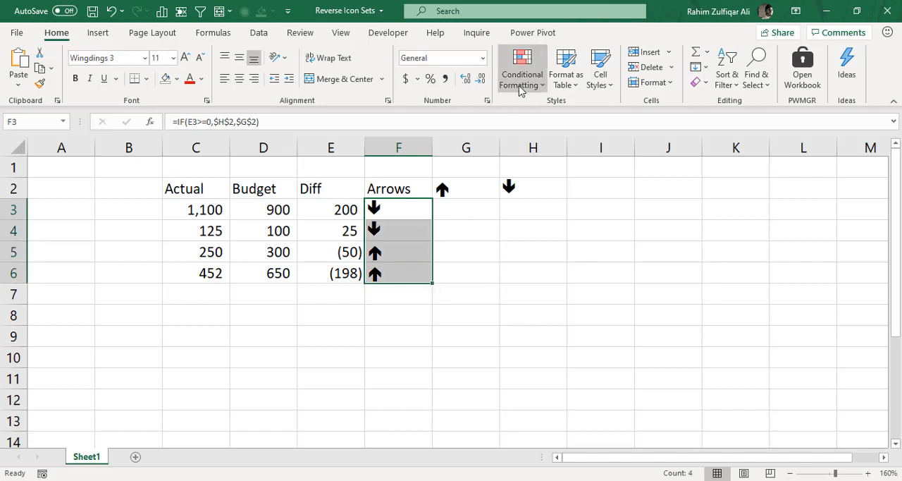
pyautogui.click(486, 214)
pyautogui.click(413, 205)
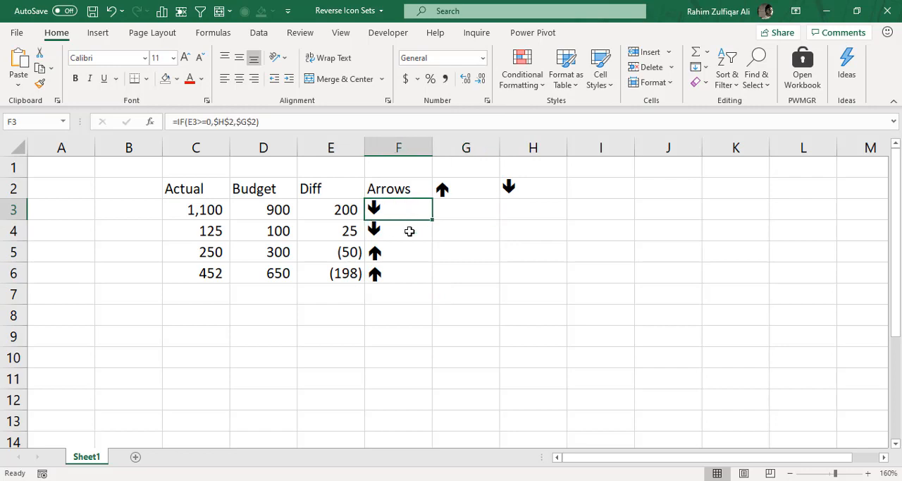
# Start a new conditional formatting rule for F3:F6 that uses a formula to determine which cells to format
pyautogui.moveTo(410, 231); pyautogui.dragTo(402, 269)
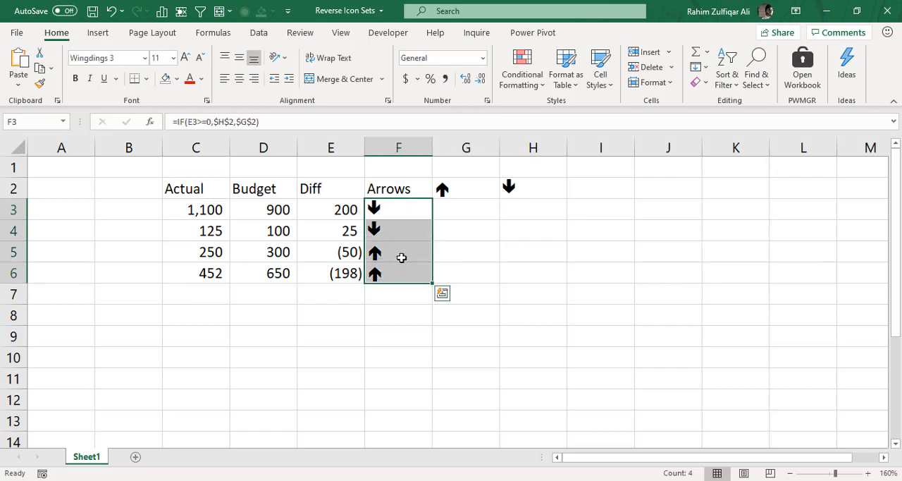
pyautogui.click(524, 85)
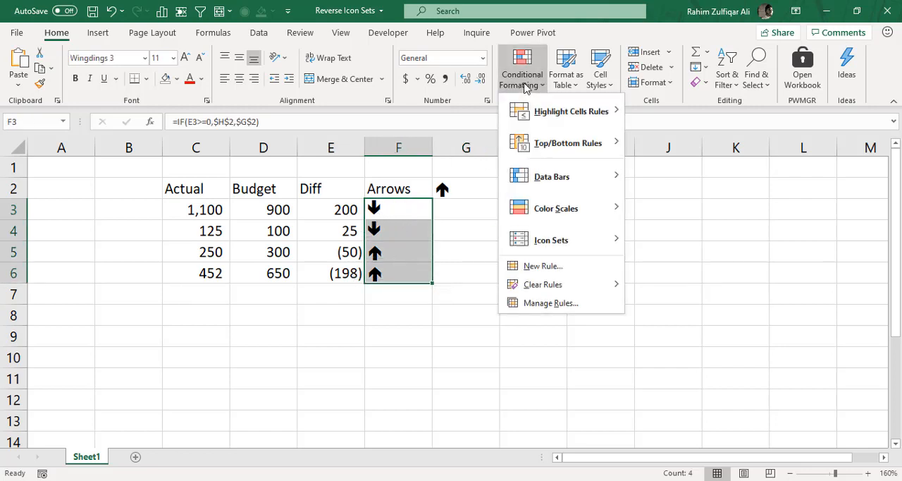
pyautogui.click(535, 267)
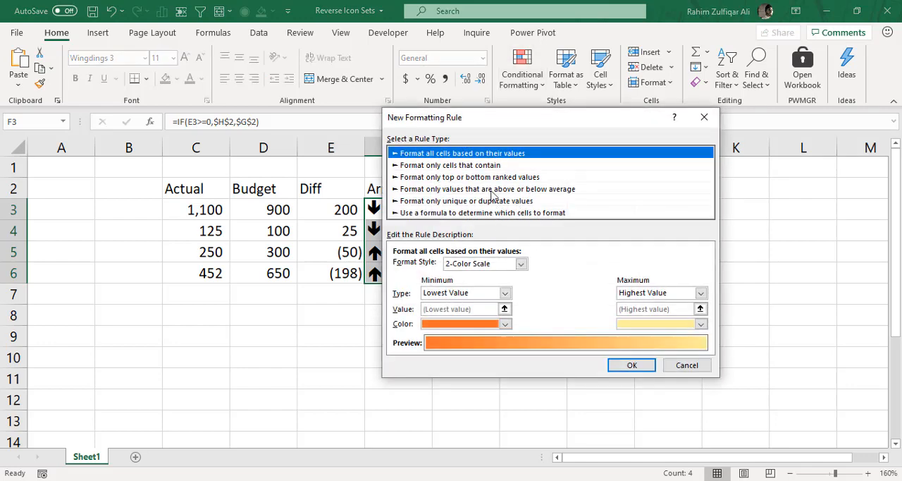
pyautogui.moveTo(485, 113); pyautogui.dragTo(549, 79)
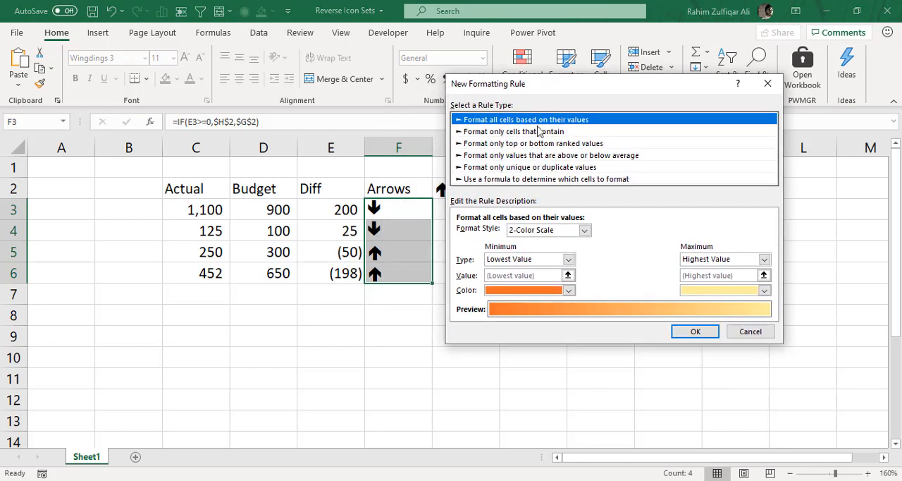
pyautogui.click(507, 180)
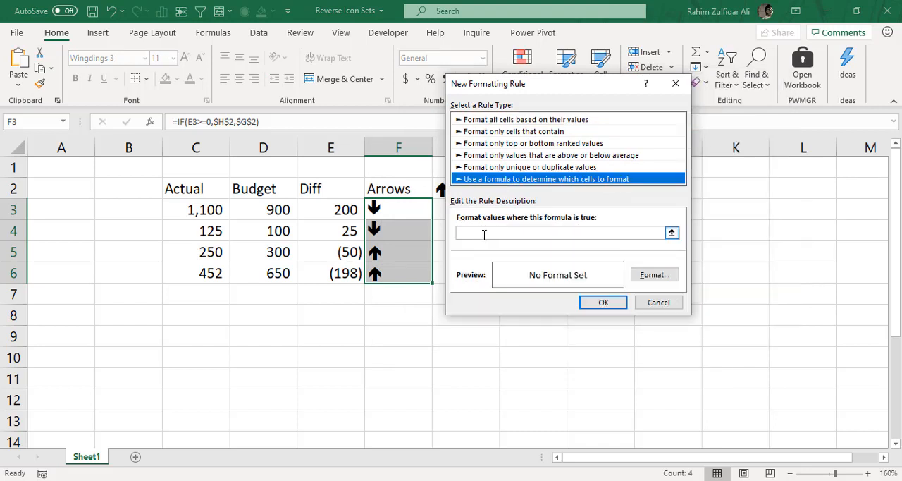
# Set the rule's formula to =$E3>=0 and open its format settings
pyautogui.click(484, 233)
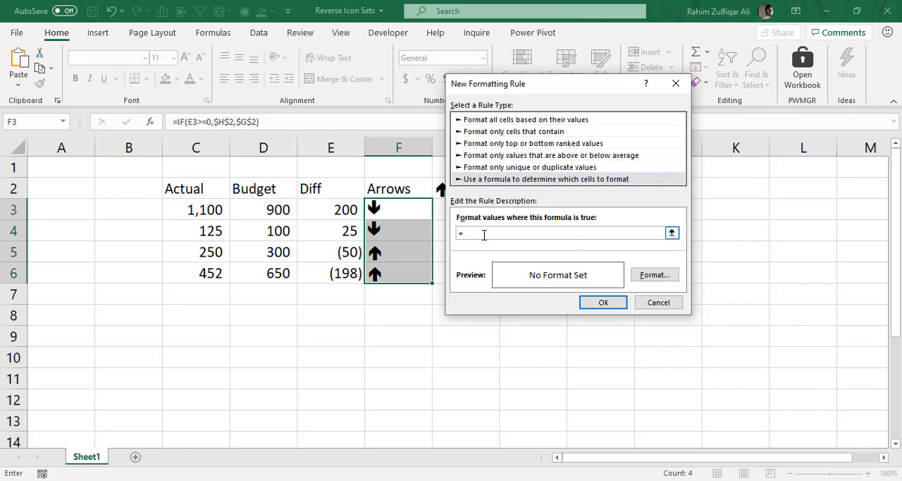
pyautogui.click(374, 206)
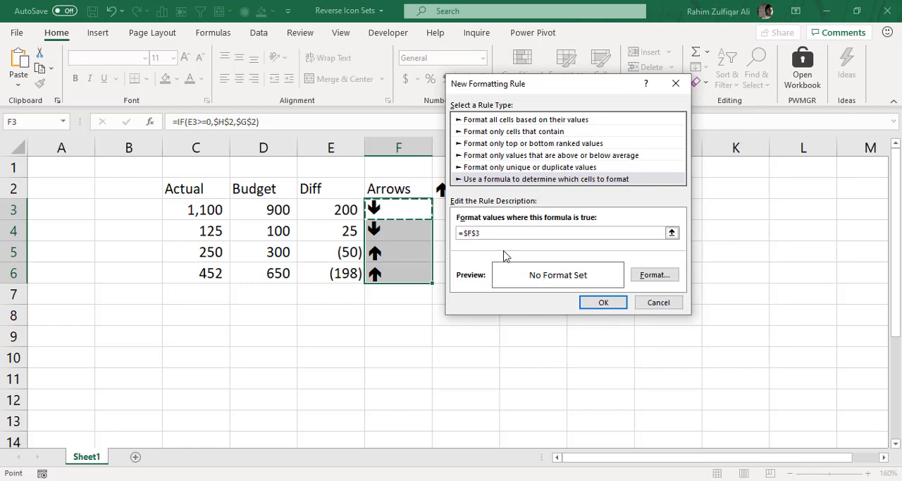
pyautogui.press('F4')
pyautogui.press('F4')
pyautogui.click(340, 209)
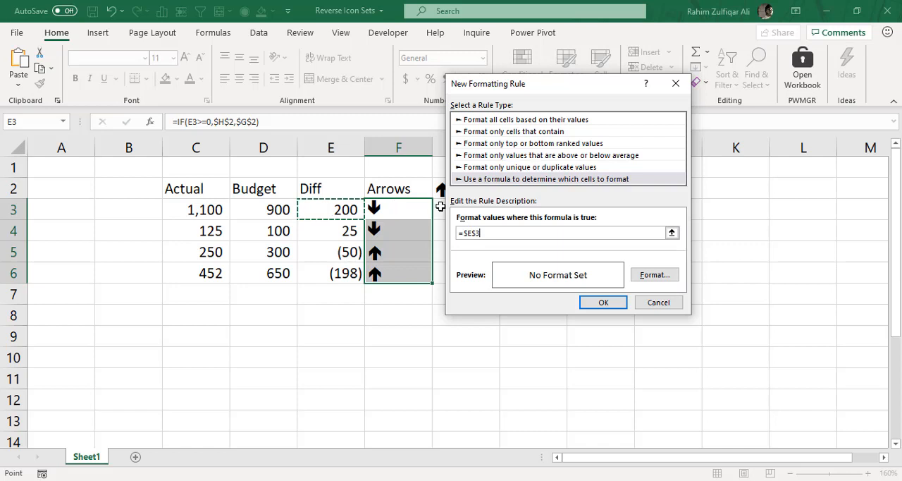
pyautogui.press('F4')
pyautogui.press('F4')
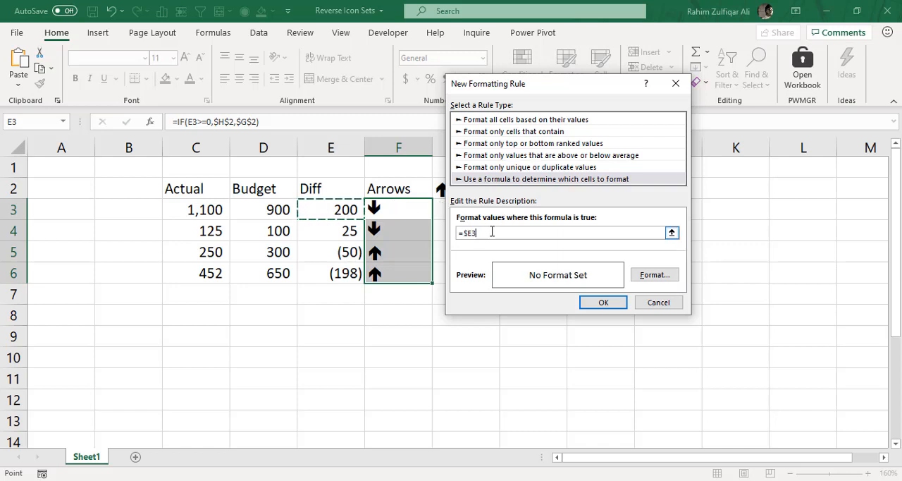
pyautogui.write('>=0')
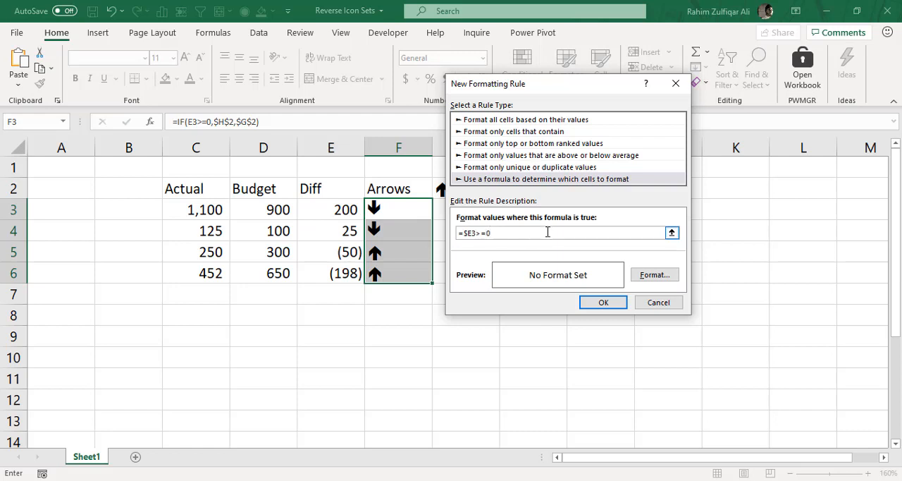
pyautogui.click(661, 281)
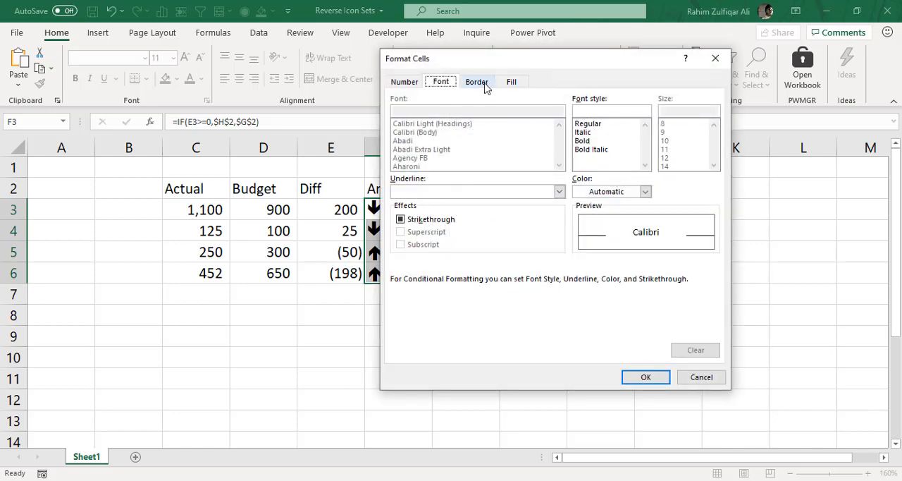
# Give the rule a green, bold font and apply it to the arrow cells
pyautogui.click(645, 191)
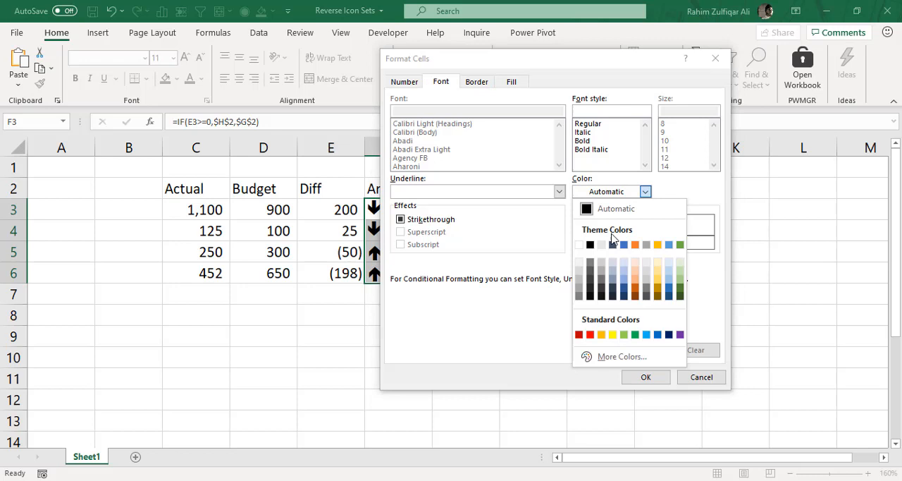
pyautogui.click(634, 335)
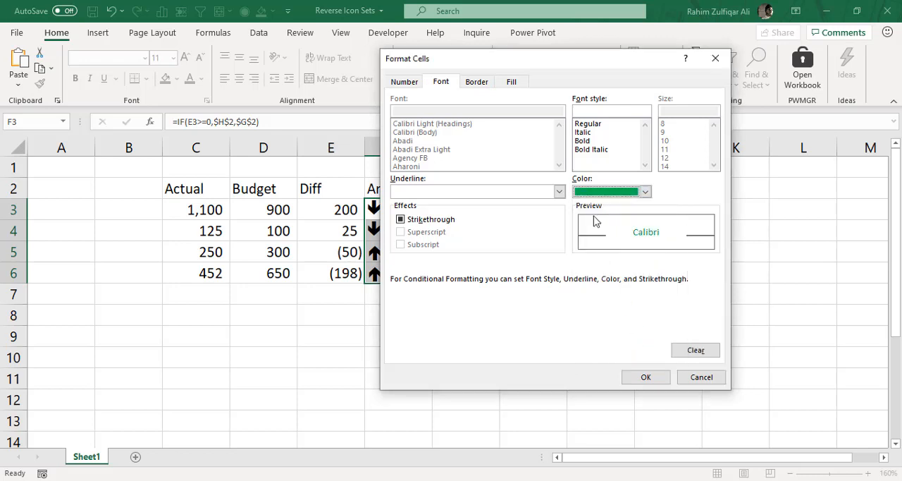
pyautogui.click(582, 142)
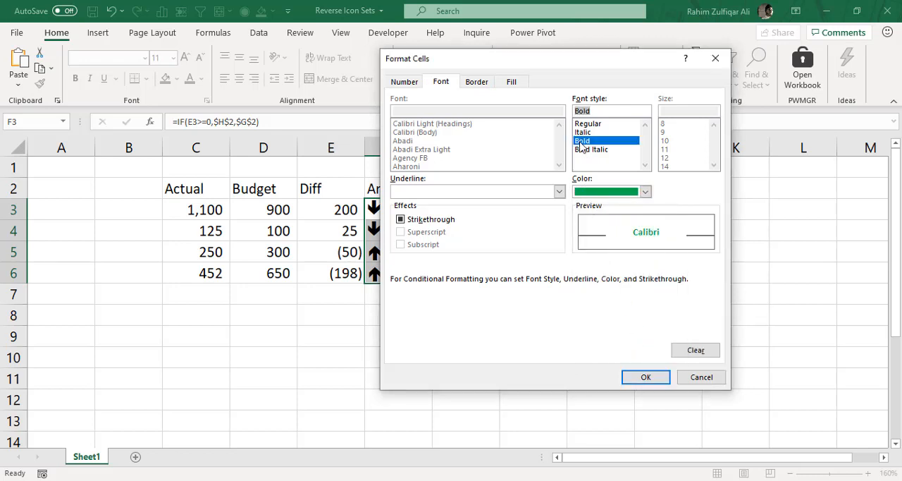
pyautogui.click(644, 377)
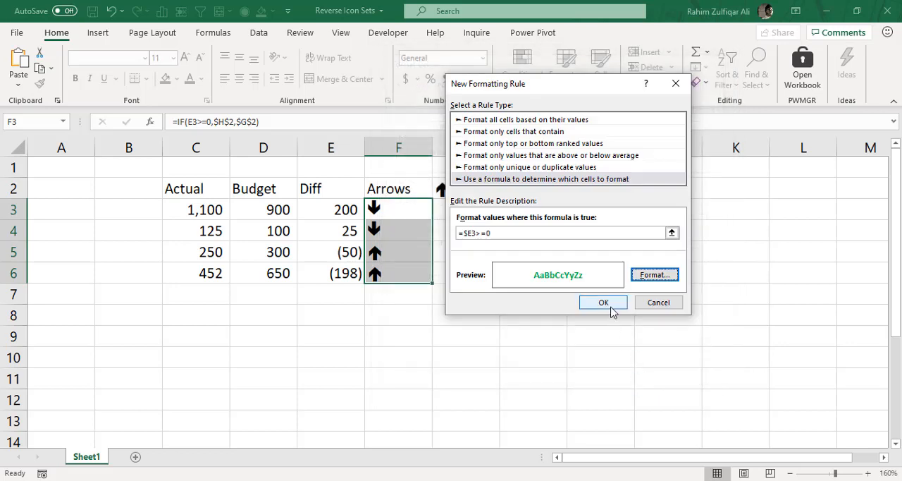
pyautogui.click(603, 302)
pyautogui.click(454, 231)
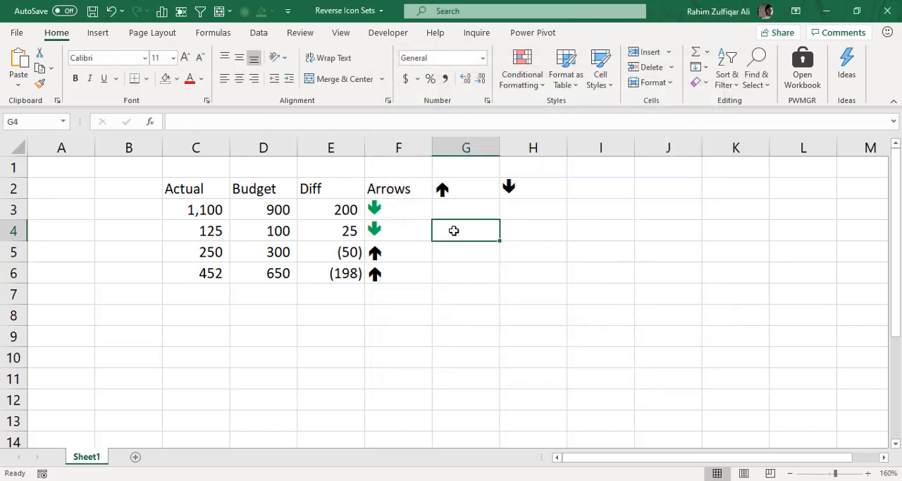
pyautogui.moveTo(326, 207); pyautogui.dragTo(327, 233)
pyautogui.click(397, 213)
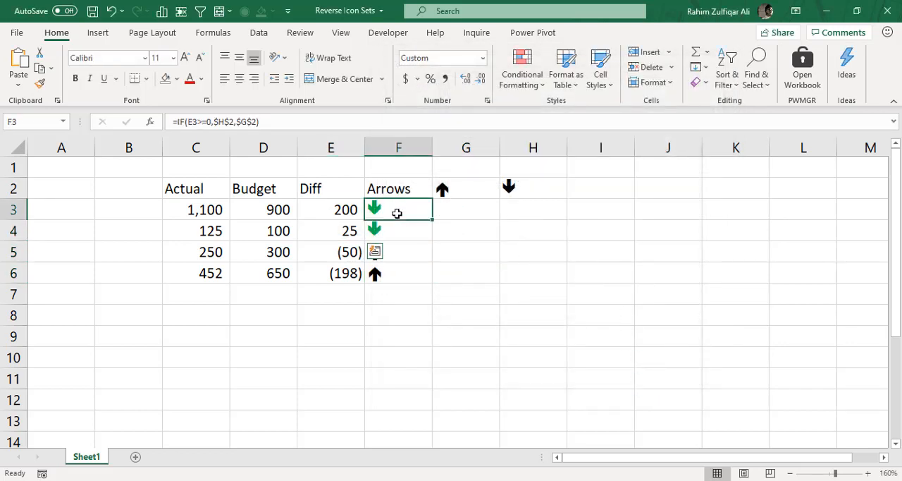
pyautogui.moveTo(397, 212); pyautogui.dragTo(399, 231)
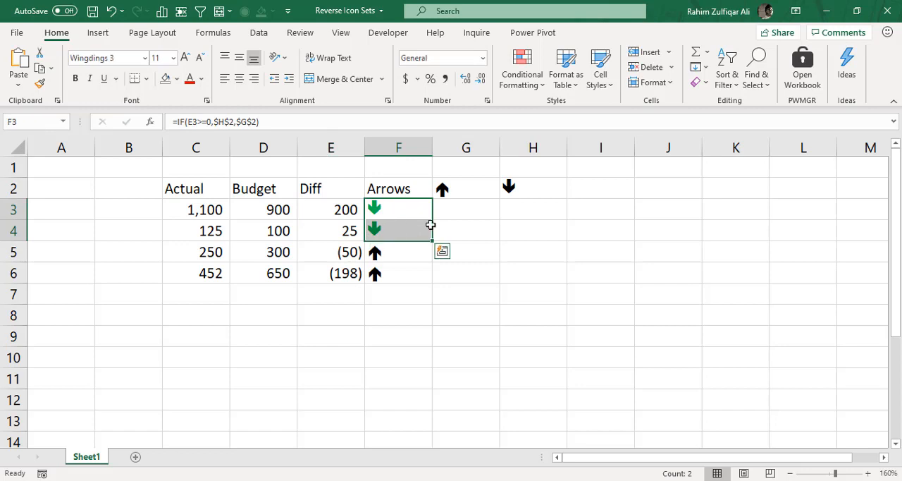
pyautogui.click(420, 228)
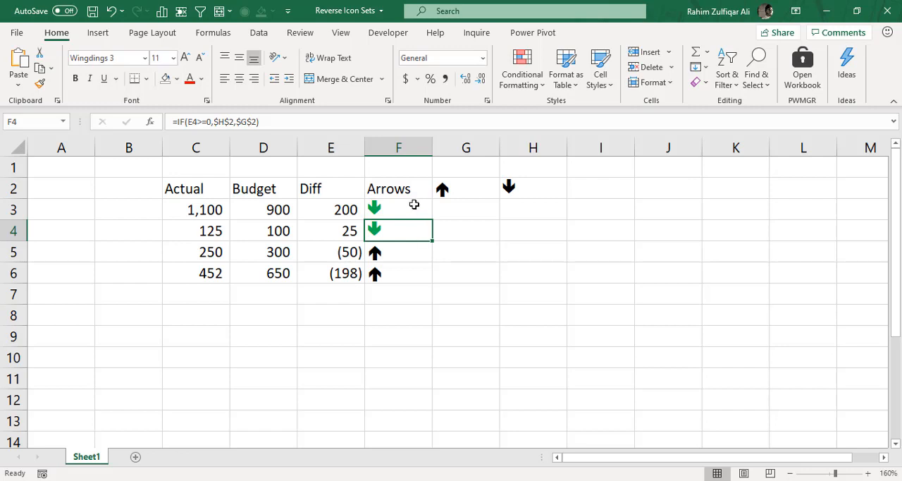
# Start another conditional formatting rule for F3:F6 that uses a formula to determine which cells to format
pyautogui.moveTo(412, 206); pyautogui.dragTo(410, 265)
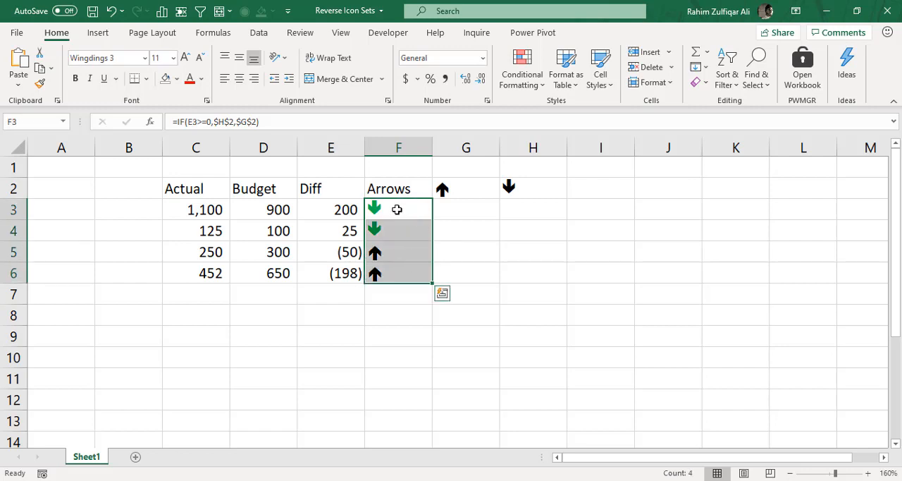
pyautogui.click(521, 79)
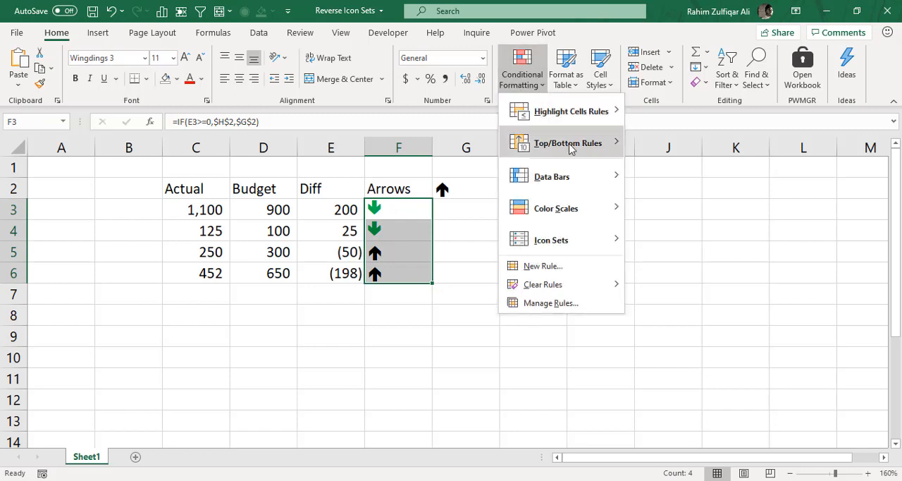
pyautogui.click(561, 265)
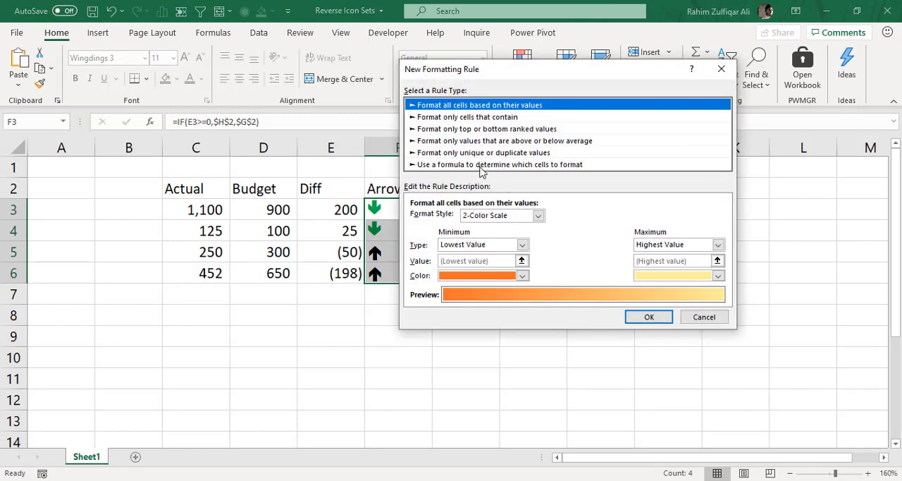
pyautogui.click(483, 166)
pyautogui.click(466, 219)
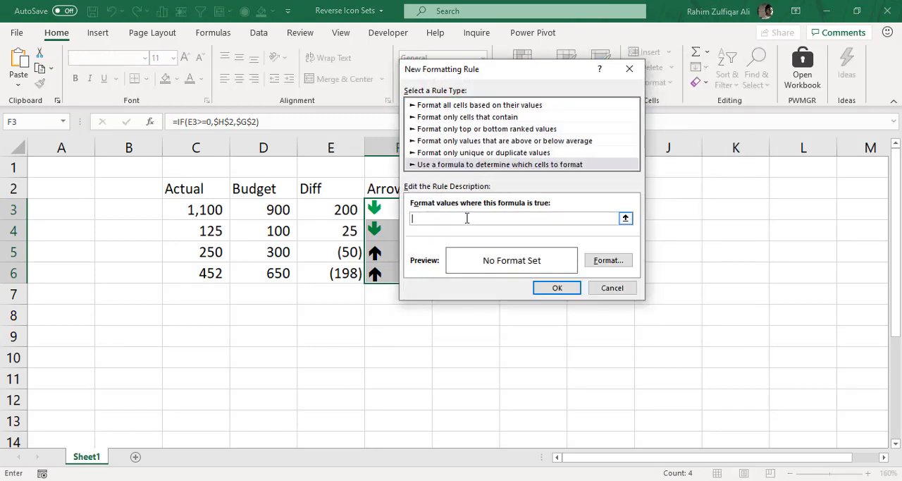
# Set the new rule's formula to =$E3<0, with only the column reference absolute
pyautogui.write('=')
pyautogui.click(333, 207)
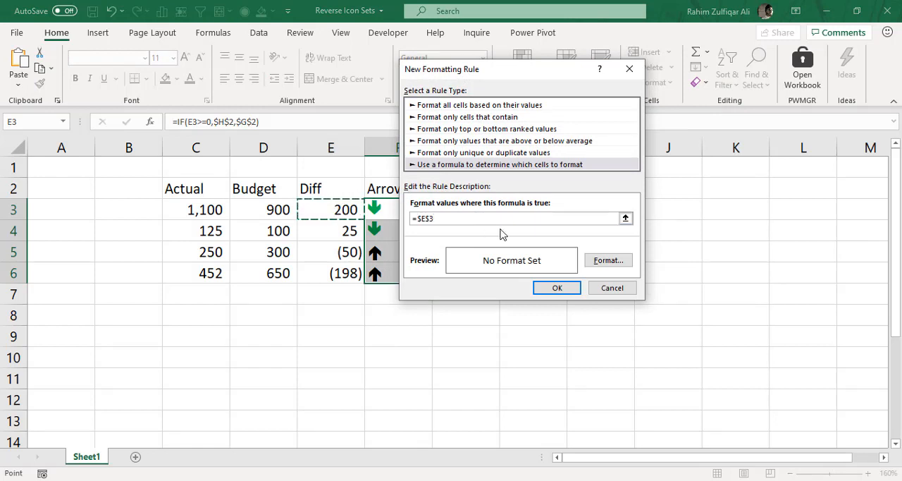
pyautogui.press('BackSpace')
pyautogui.press('BackSpace')
pyautogui.press('BackSpace')
pyautogui.press('BackSpace')
pyautogui.write('$E3<')
# Format the negative-difference rule with a dark red, bold font and apply it to the arrow cells
pyautogui.click(596, 262)
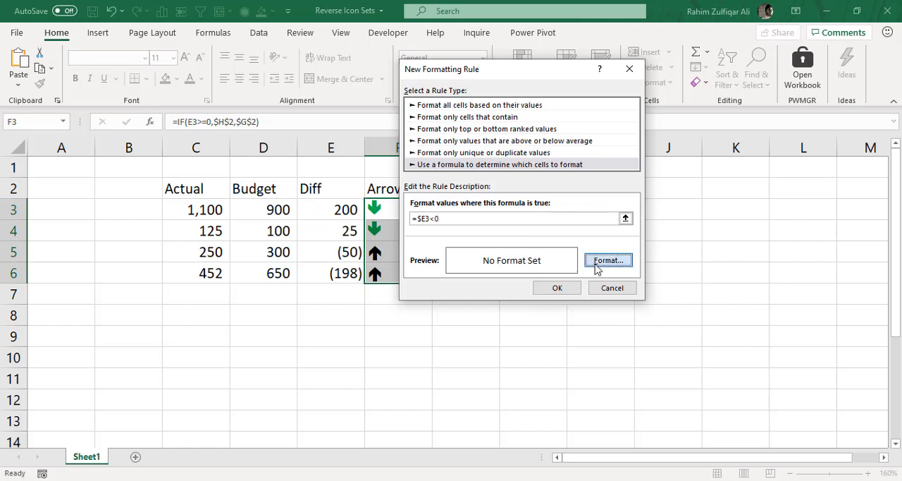
pyautogui.click(595, 145)
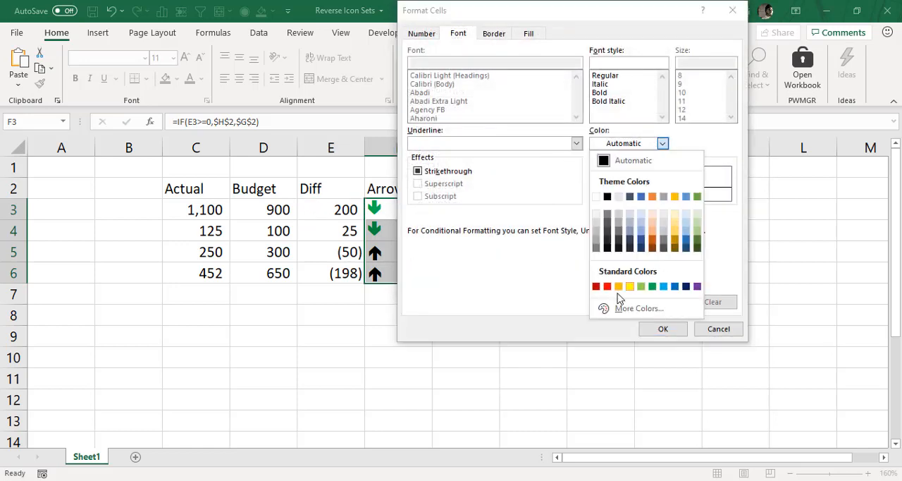
pyautogui.click(600, 286)
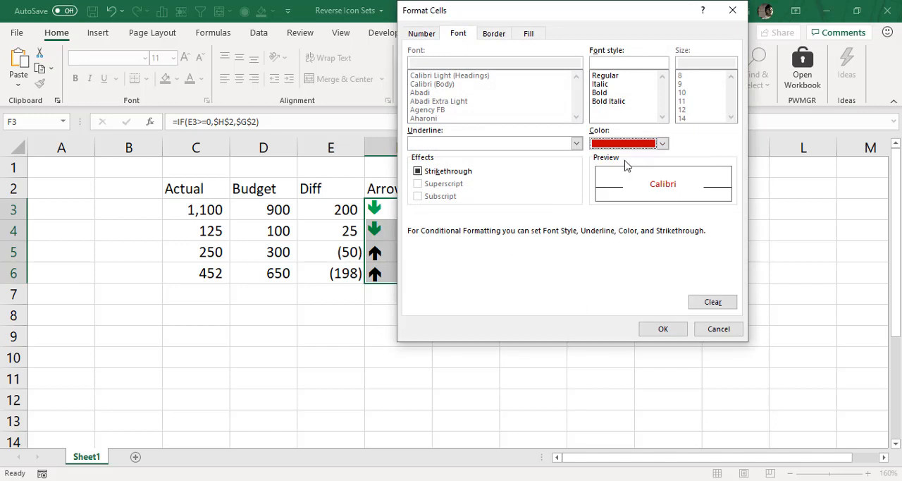
pyautogui.click(610, 92)
pyautogui.click(659, 328)
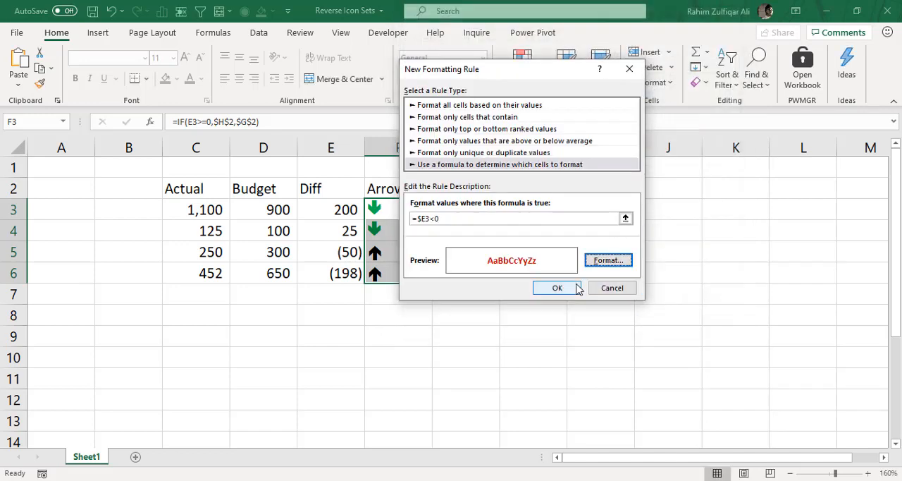
pyautogui.click(556, 287)
pyautogui.click(538, 242)
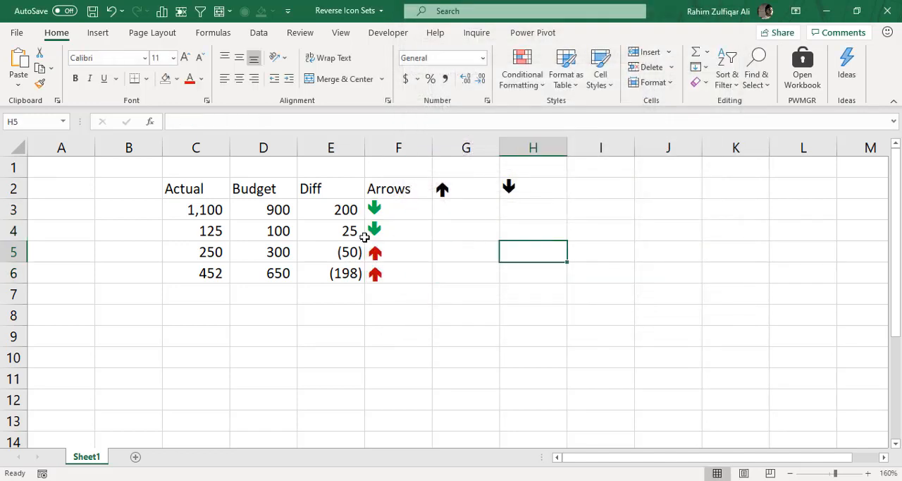
pyautogui.moveTo(376, 204); pyautogui.dragTo(388, 265)
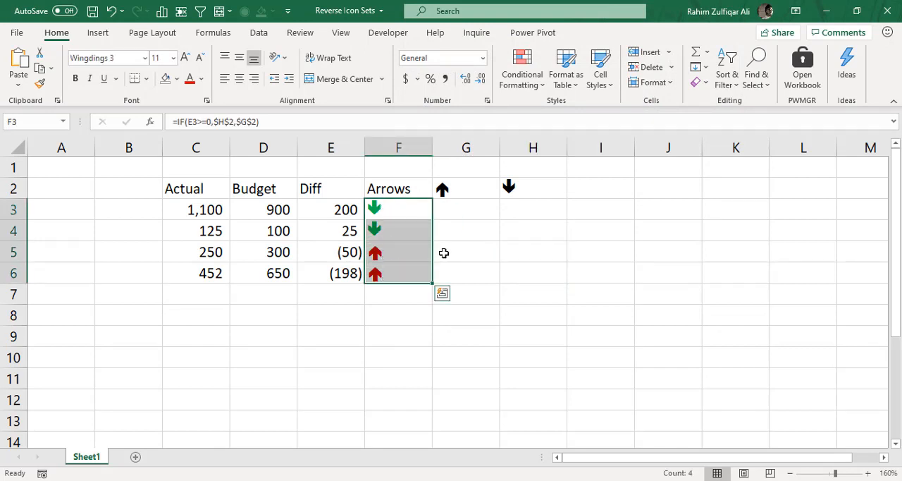
pyautogui.click(521, 71)
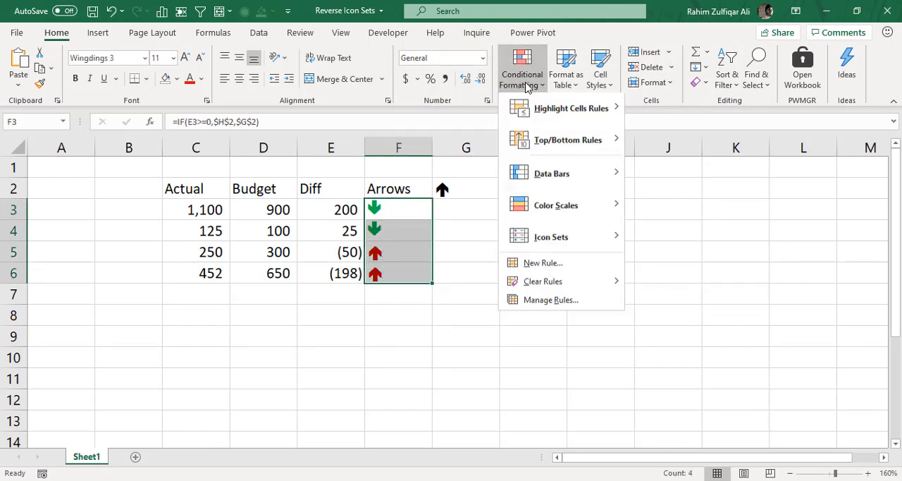
pyautogui.moveTo(551, 252)
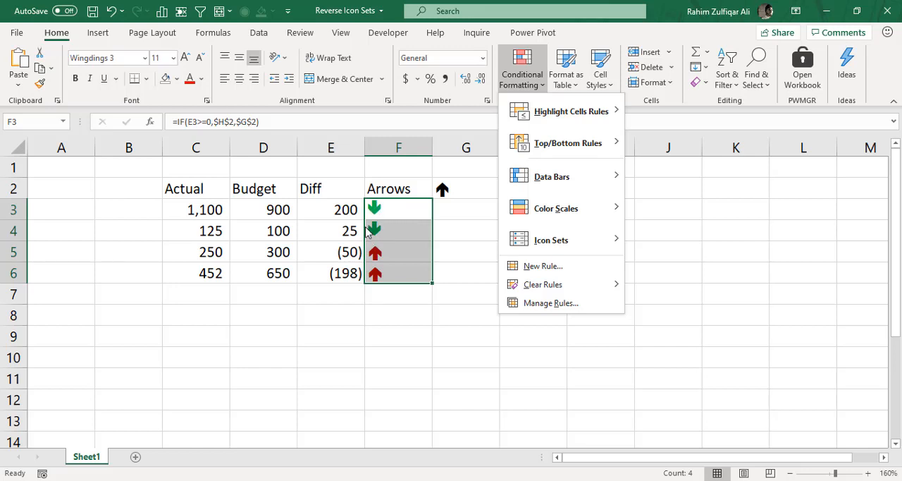
pyautogui.moveTo(558, 236)
pyautogui.click(484, 207)
pyautogui.click(484, 207)
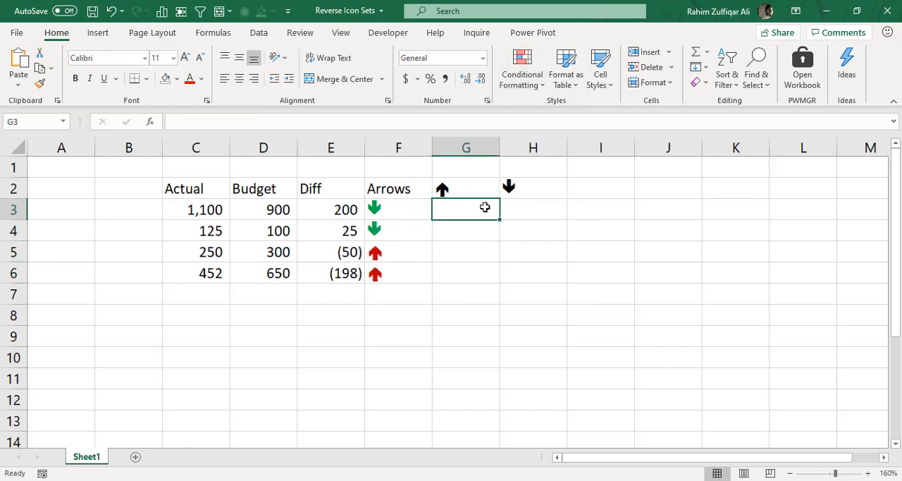